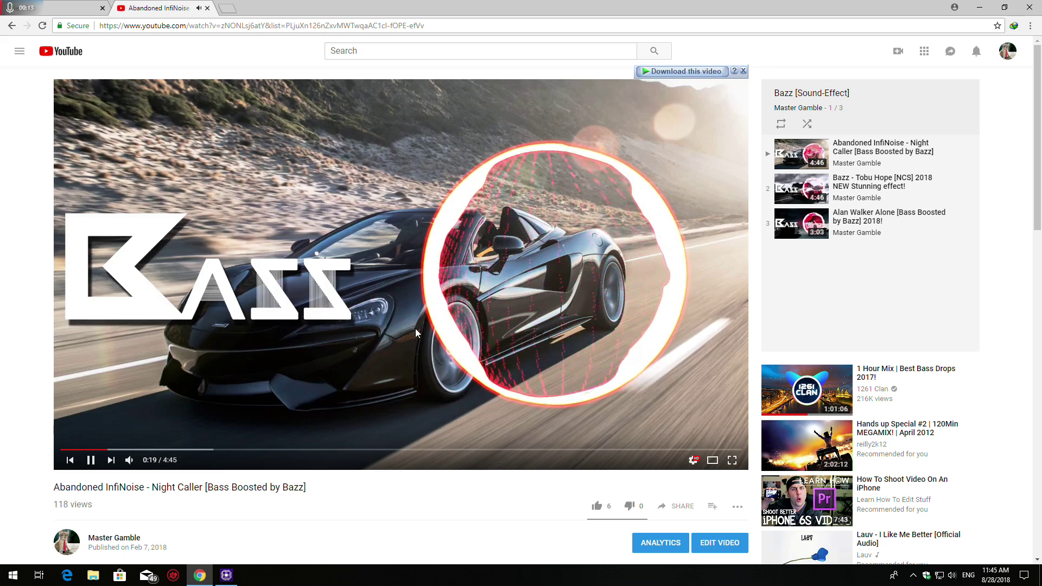
Switch to AMD Radeon Settings from the system tray, look over the global ReLive settings, and minimize its window
{"action": "left_click", "coordinate": [913, 575]}
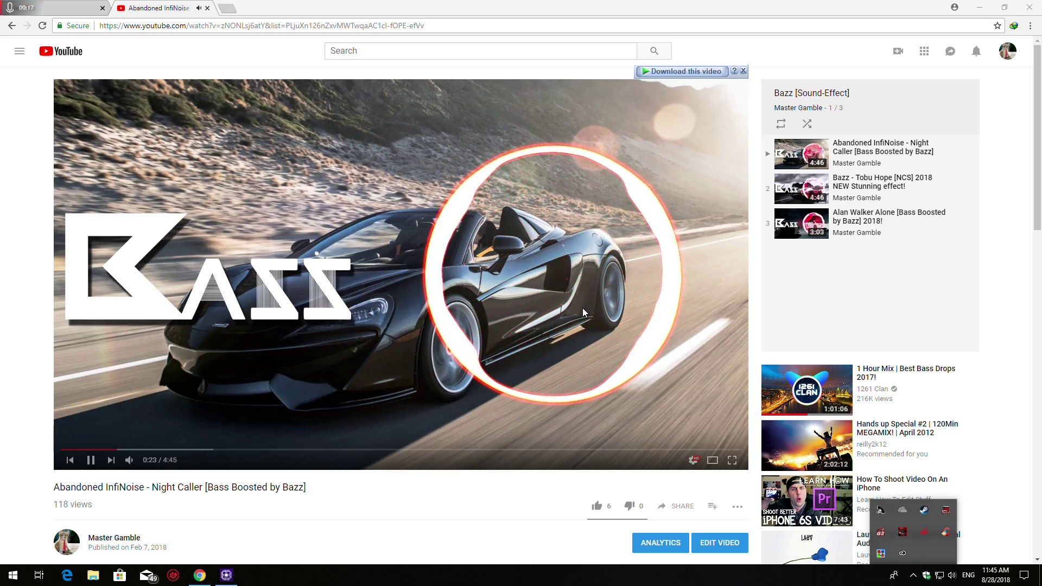
{"action": "left_click", "coordinate": [926, 531]}
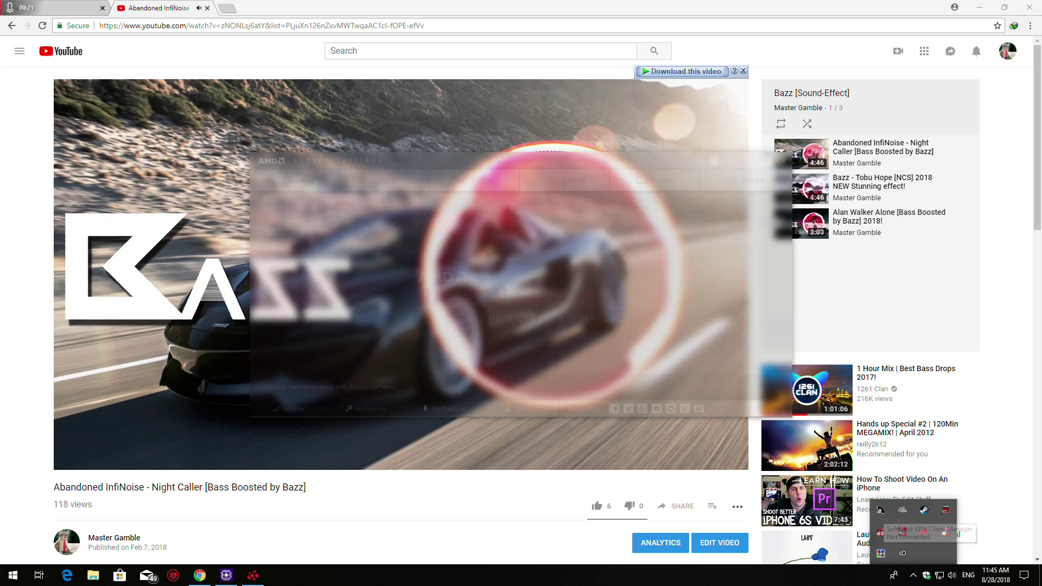
{"action": "left_click", "coordinate": [493, 174]}
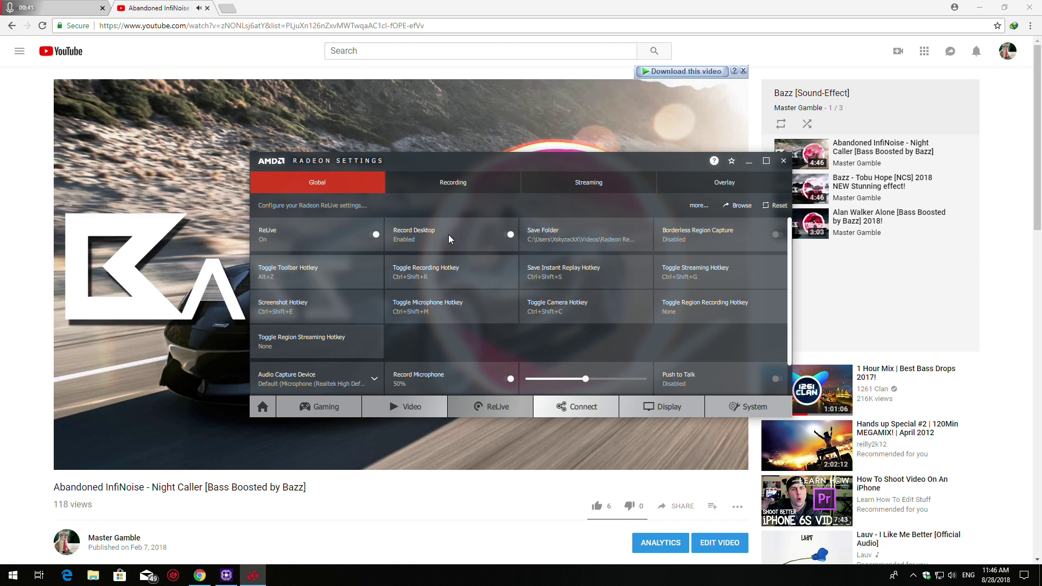
{"action": "left_click", "coordinate": [750, 161]}
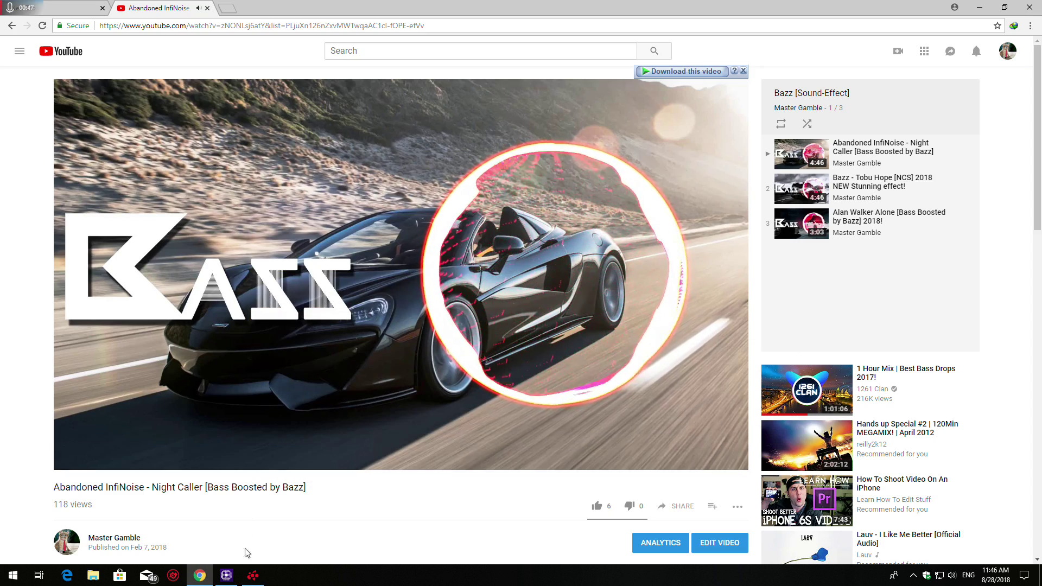
{"action": "left_click", "coordinate": [253, 575]}
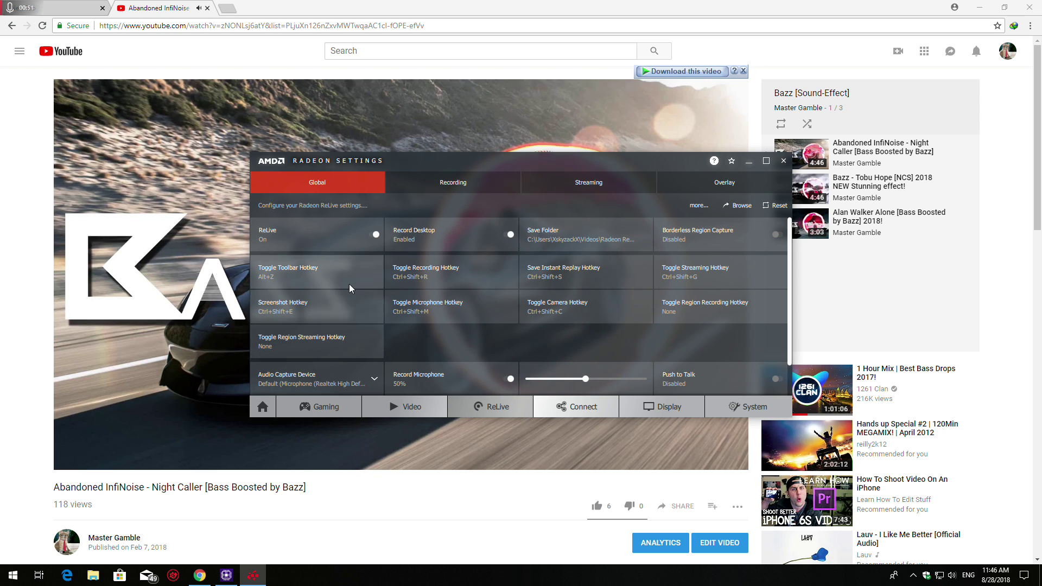
{"action": "left_click", "coordinate": [1, 227]}
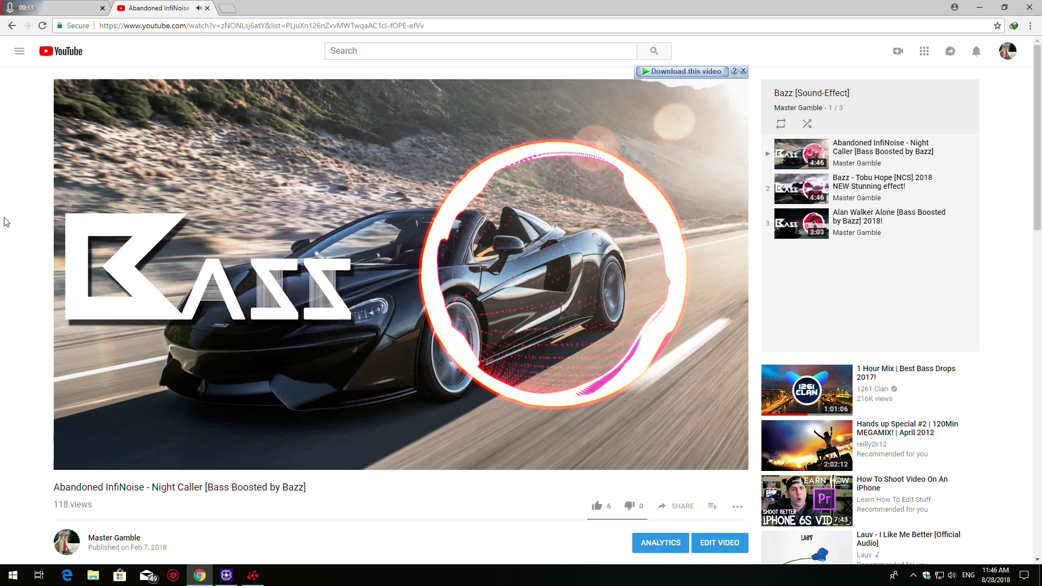
Open guru3d.com in the empty browser tab and go to the site's Downloads page
{"action": "left_click", "coordinate": [45, 6]}
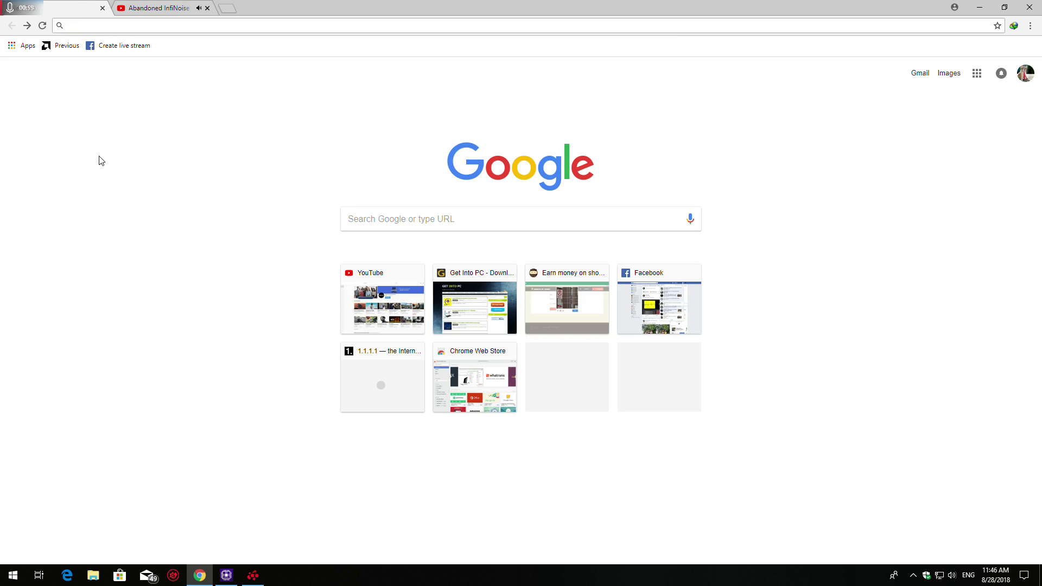
{"action": "type", "text": "guru"}
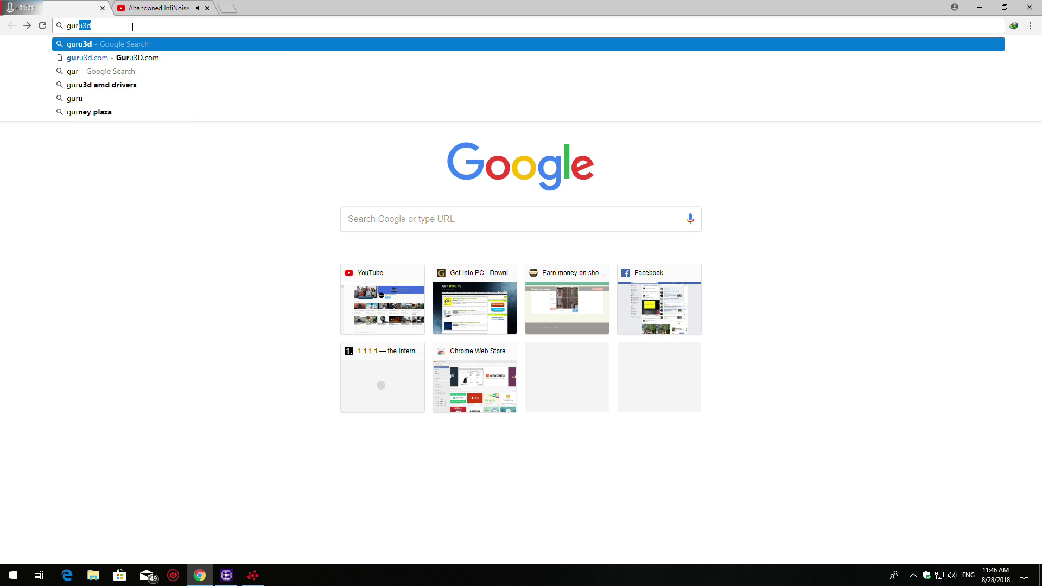
{"action": "key", "text": "Down"}
{"action": "key", "text": "Down"}
{"action": "key", "text": "Return"}
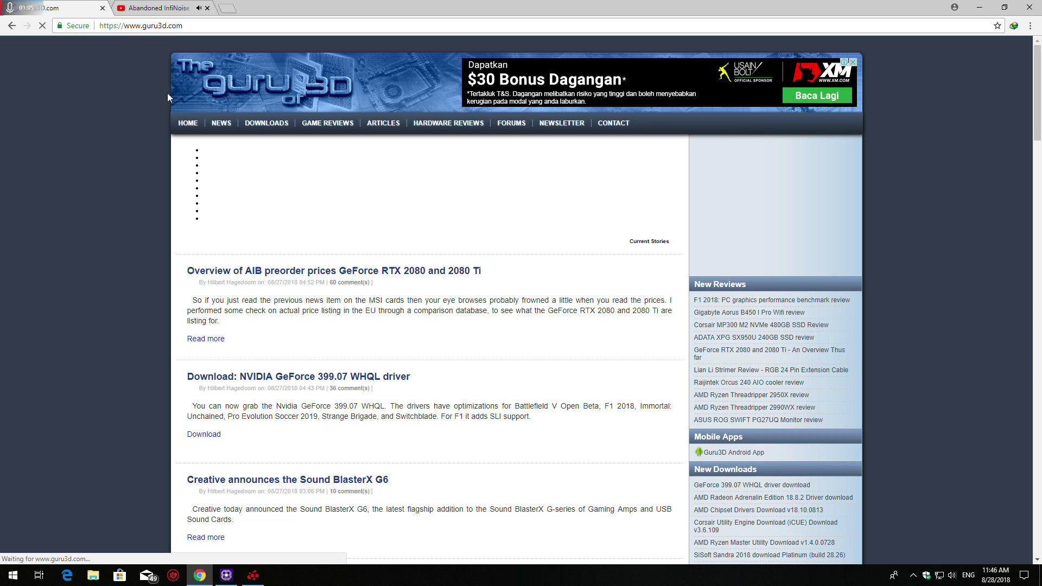
{"action": "left_click", "coordinate": [289, 140]}
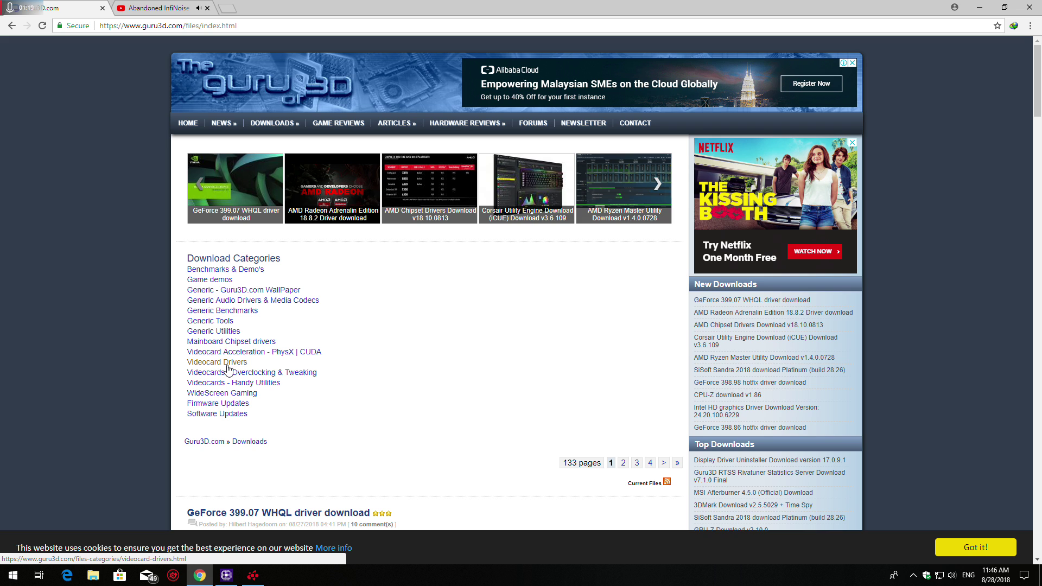
{"action": "right_click", "coordinate": [228, 369]}
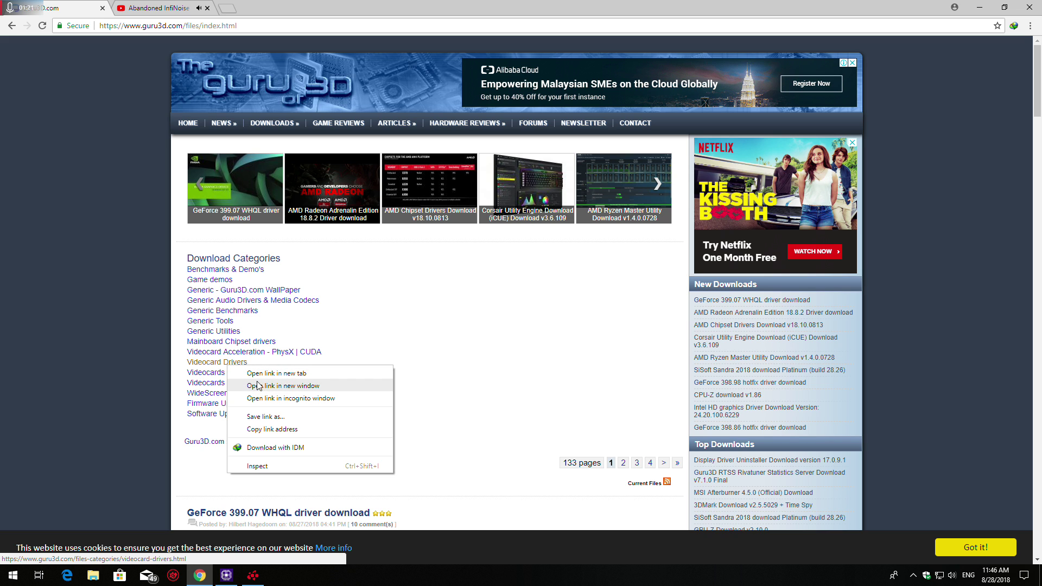
{"action": "left_click", "coordinate": [408, 322]}
{"action": "left_click", "coordinate": [1037, 560]}
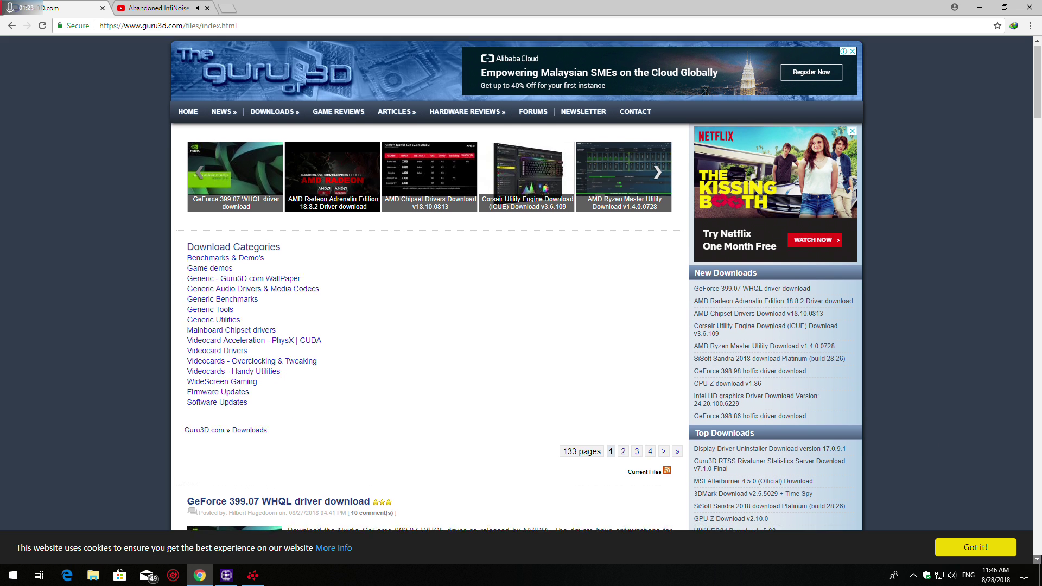
Switch to a maximized File Explorer window and open Downloads > Compressed > [Guru3D.com]-DDU > DDU v17.0.9.0
{"action": "left_click", "coordinate": [1041, 577]}
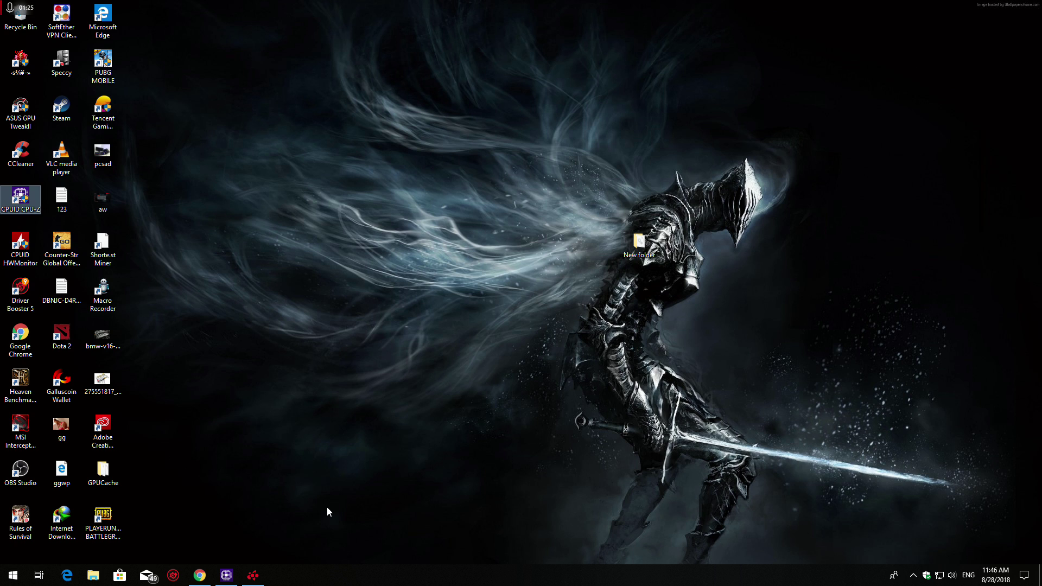
{"action": "key", "text": "super+e"}
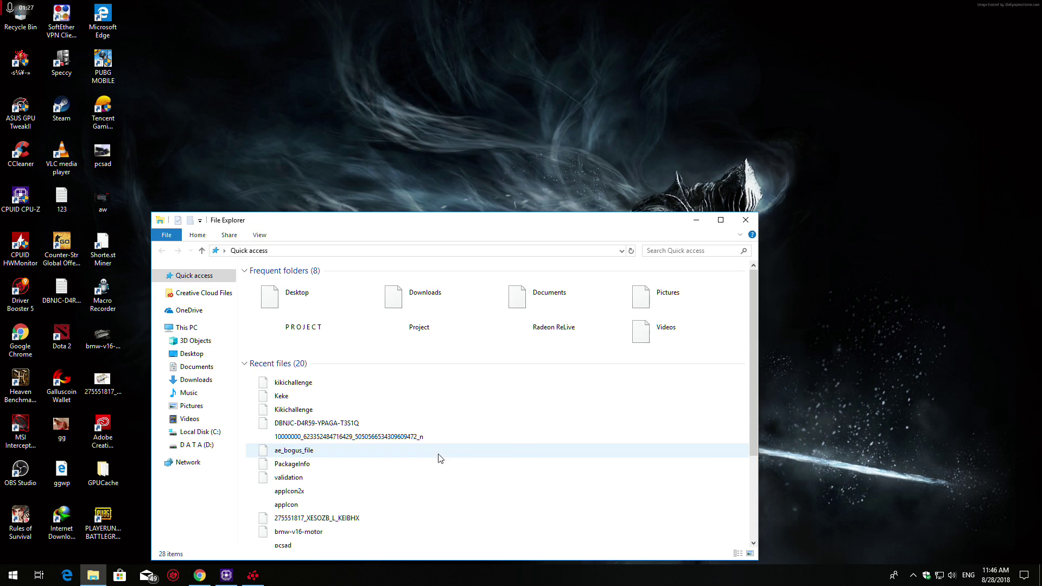
{"action": "double_click", "coordinate": [451, 223]}
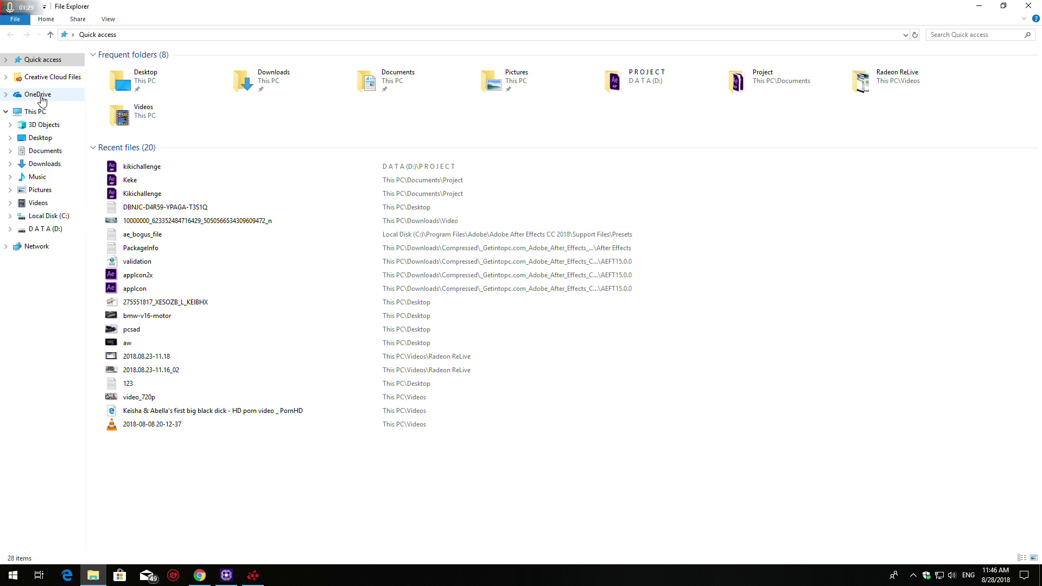
{"action": "left_click", "coordinate": [46, 163]}
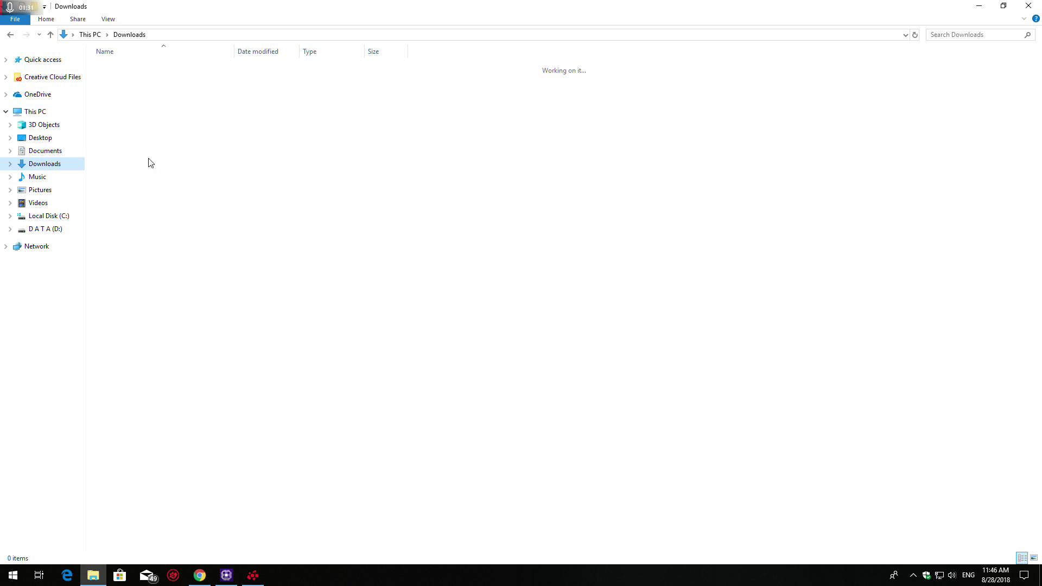
{"action": "double_click", "coordinate": [157, 78]}
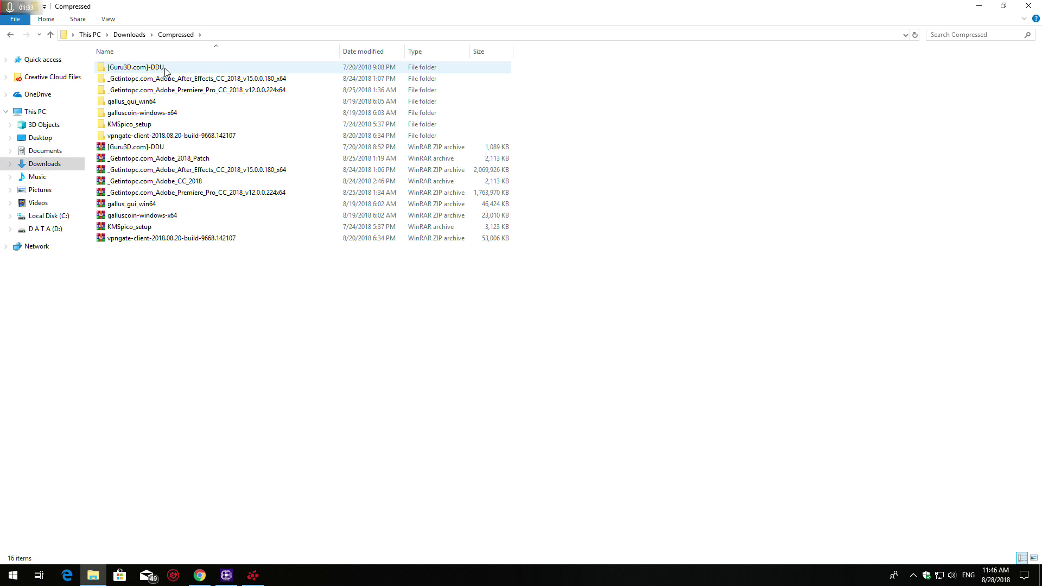
{"action": "double_click", "coordinate": [166, 68]}
{"action": "double_click", "coordinate": [166, 67]}
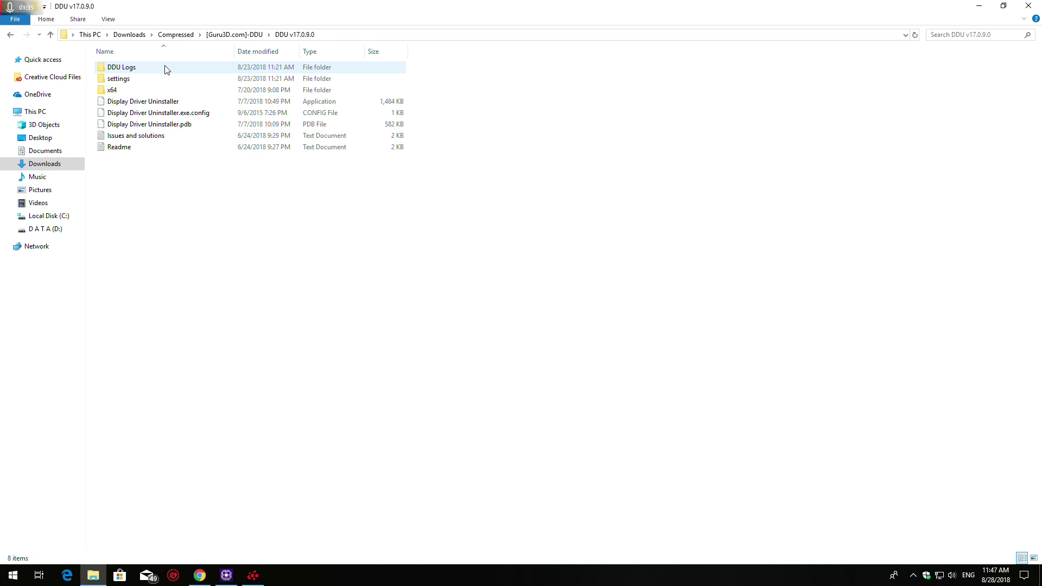
Look inside the neighbouring Guru3D.com folder and return to the DDU v17.0.9.0 folder
{"action": "key", "text": "alt+Left"}
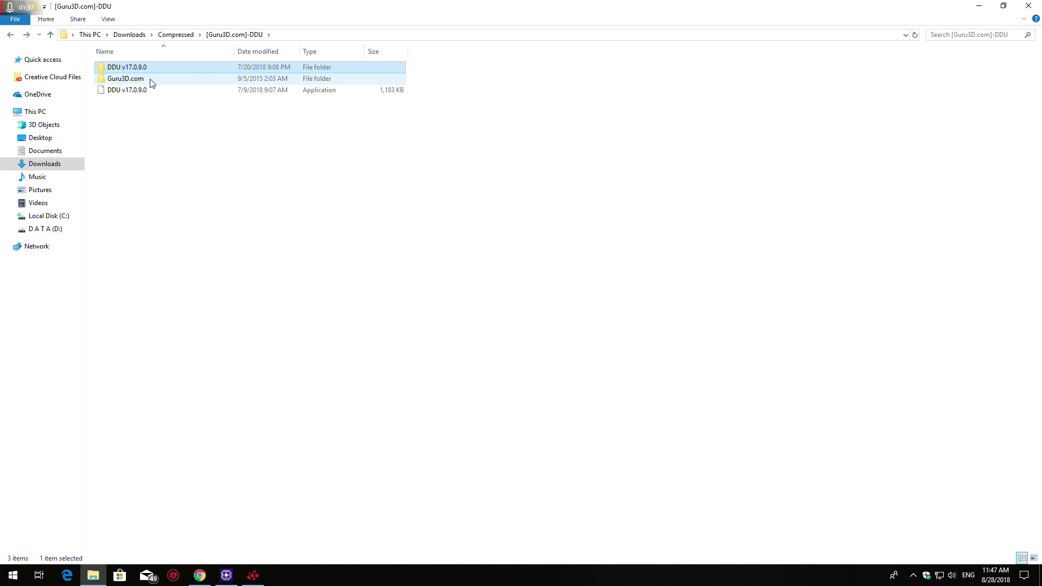
{"action": "double_click", "coordinate": [151, 79]}
{"action": "key", "text": "alt+Left"}
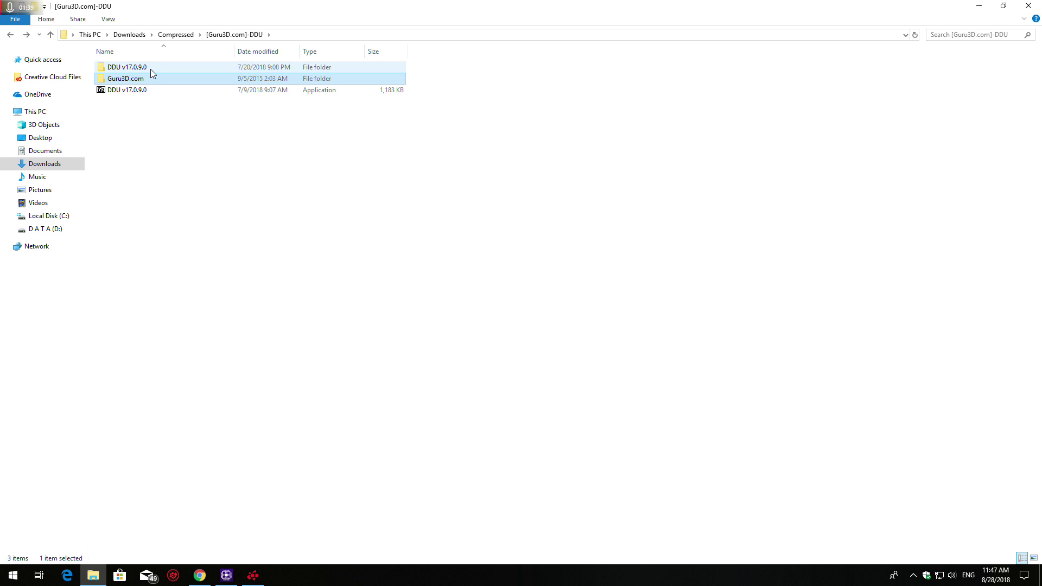
{"action": "double_click", "coordinate": [144, 68]}
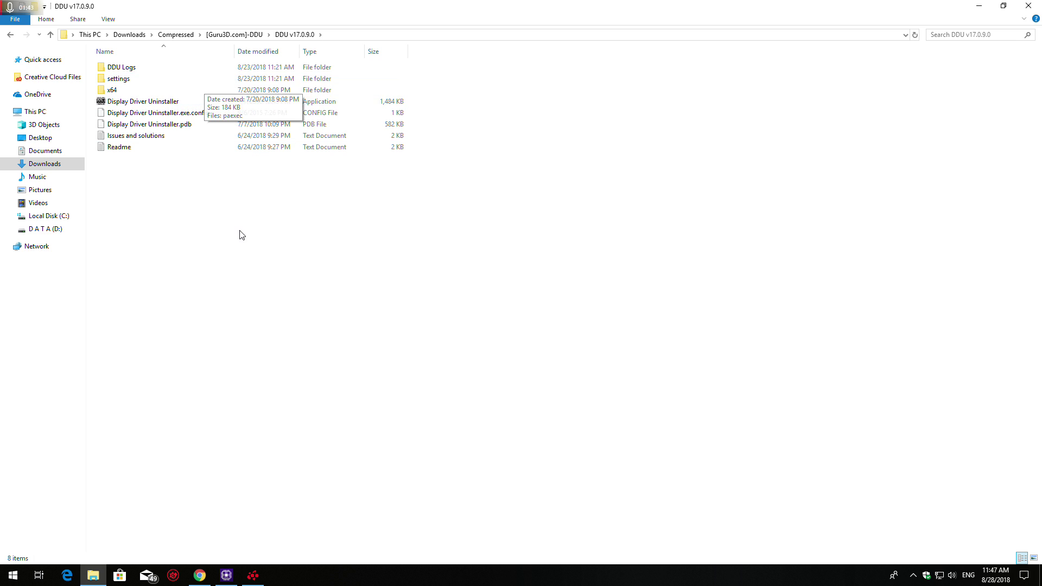
Launch the Display Driver Uninstaller application and allow it to make changes to the device
{"action": "right_click", "coordinate": [224, 102]}
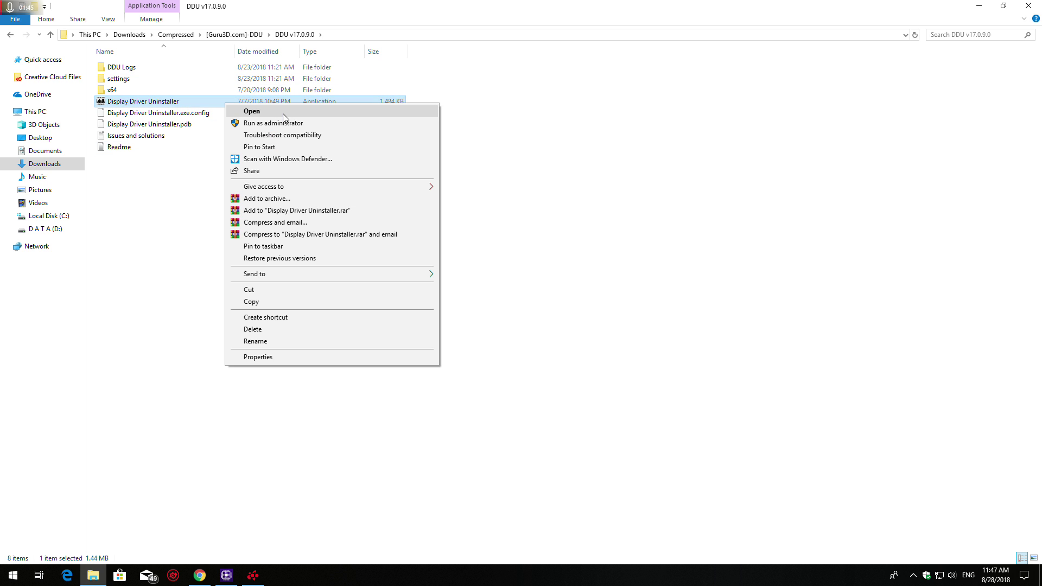
{"action": "left_click", "coordinate": [283, 113]}
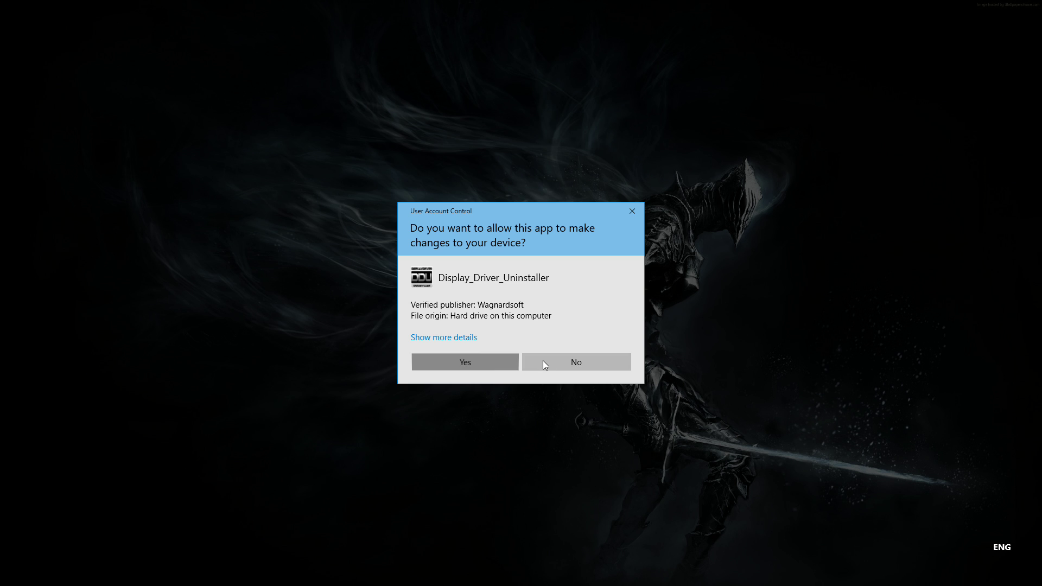
{"action": "left_click", "coordinate": [543, 360]}
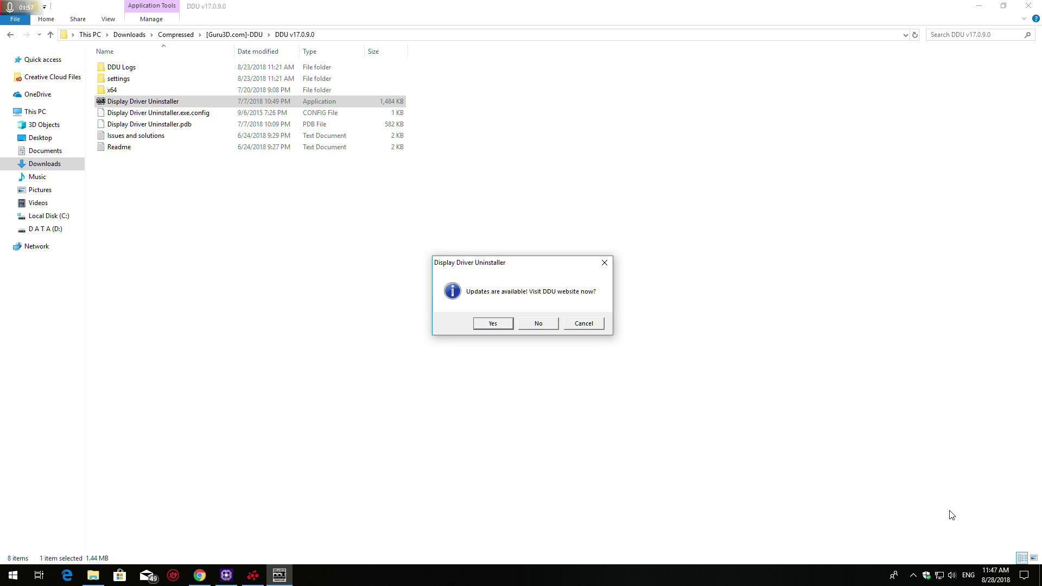
Cancel the update offer, minimize the folder window, and dismiss the Safe Mode notice in Display Driver Uninstaller
{"action": "left_click", "coordinate": [579, 324]}
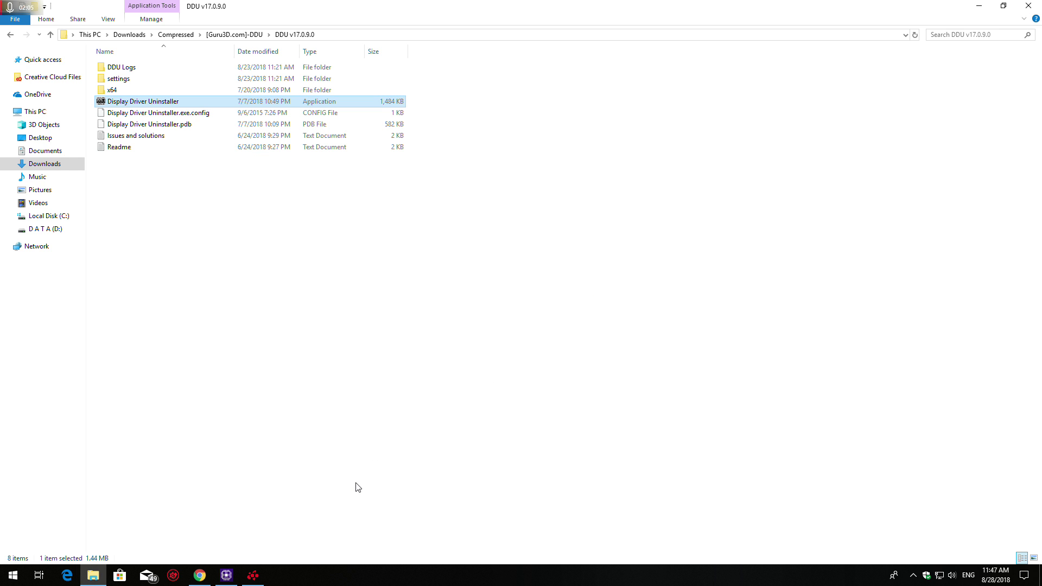
{"action": "left_click", "coordinate": [979, 6]}
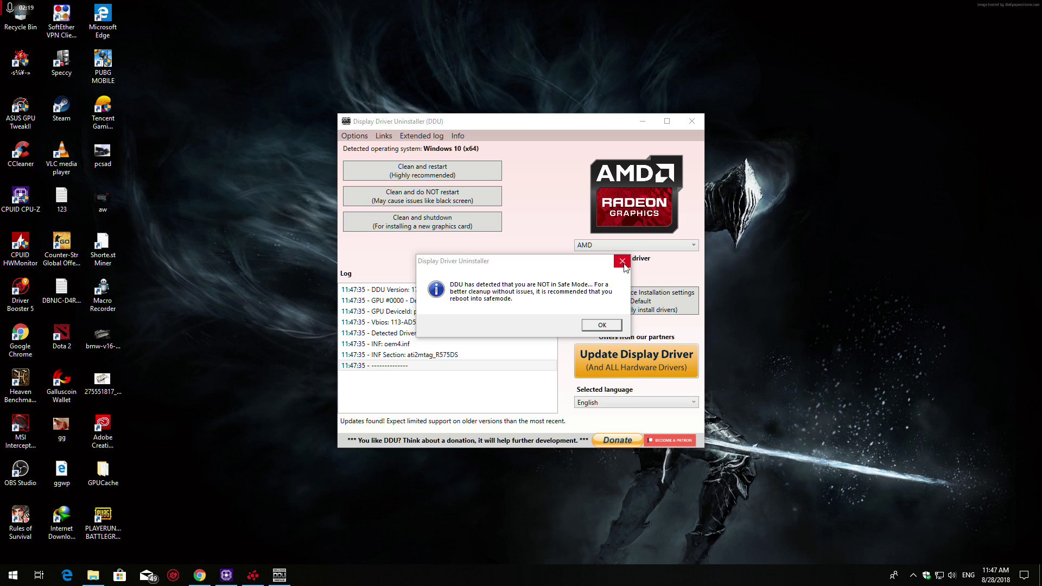
{"action": "left_click", "coordinate": [621, 261]}
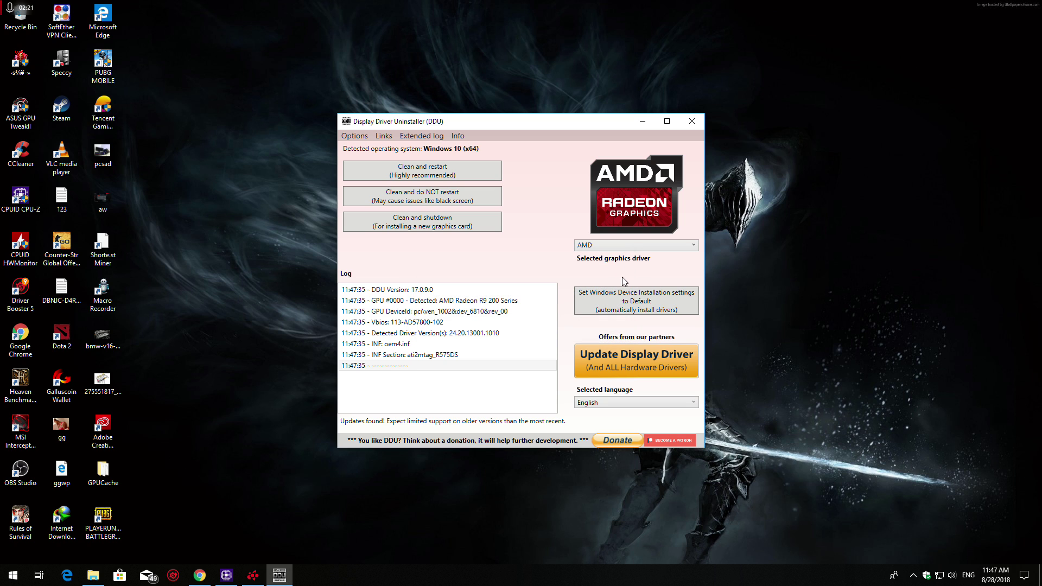
Switch to CPU-Z and examine the computer's mainboard, graphics card and processor information
{"action": "left_click", "coordinate": [227, 575]}
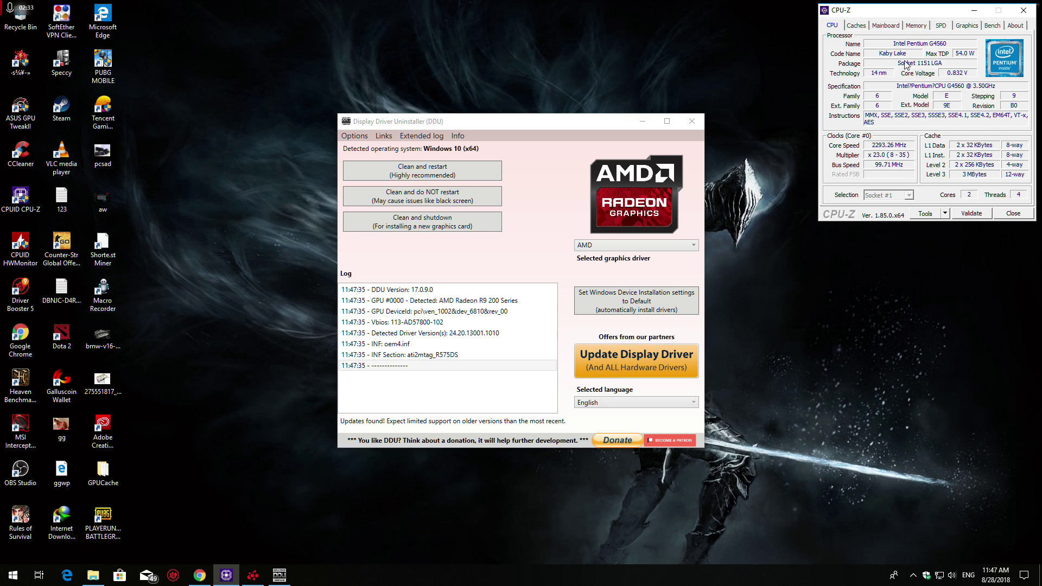
{"action": "left_click", "coordinate": [884, 26]}
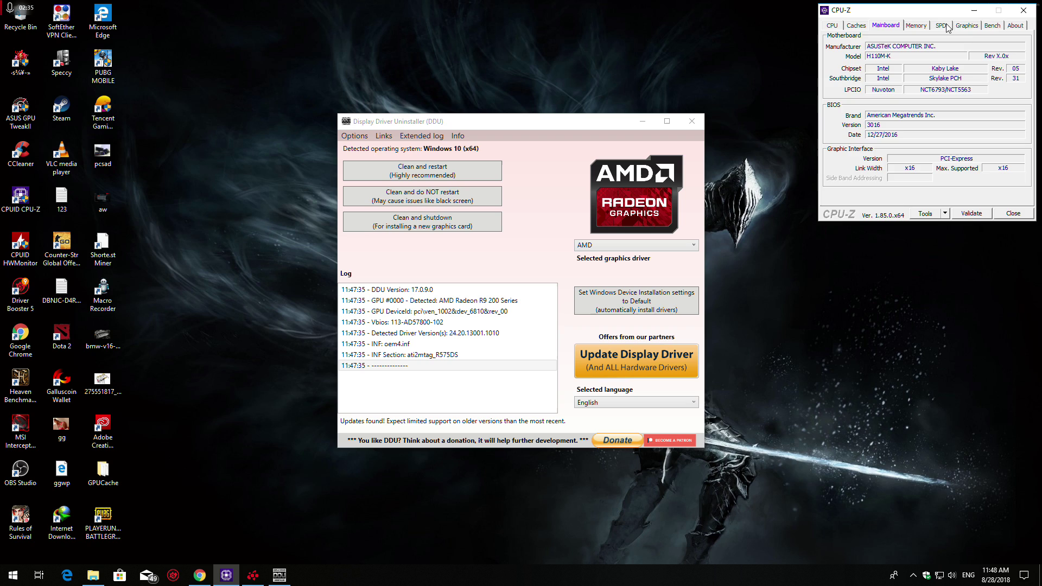
{"action": "left_click", "coordinate": [967, 27]}
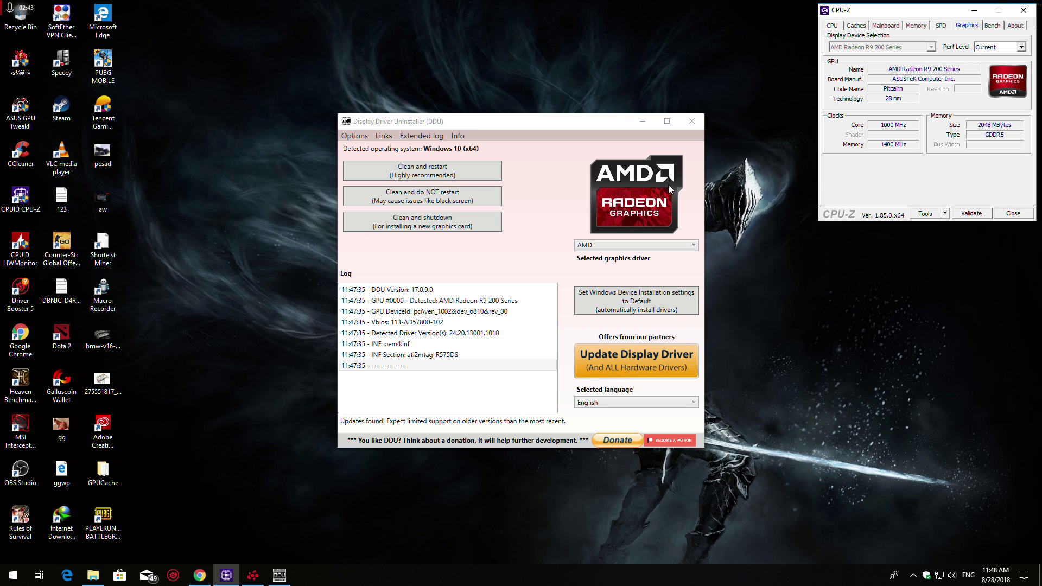
{"action": "left_click", "coordinate": [834, 26]}
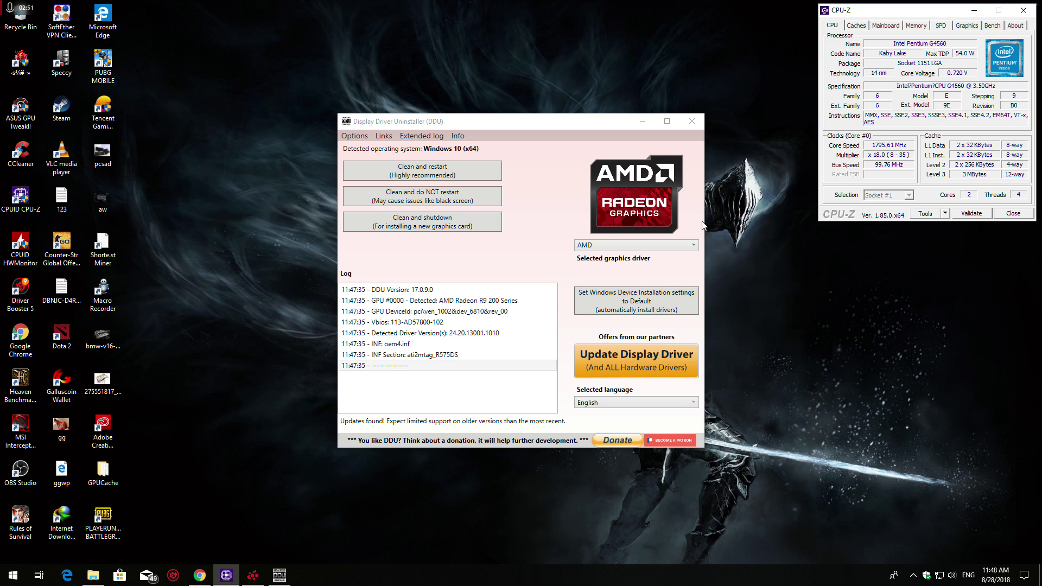
Set the selected graphics driver in Display Driver Uninstaller to Intel
{"action": "left_click", "coordinate": [658, 247]}
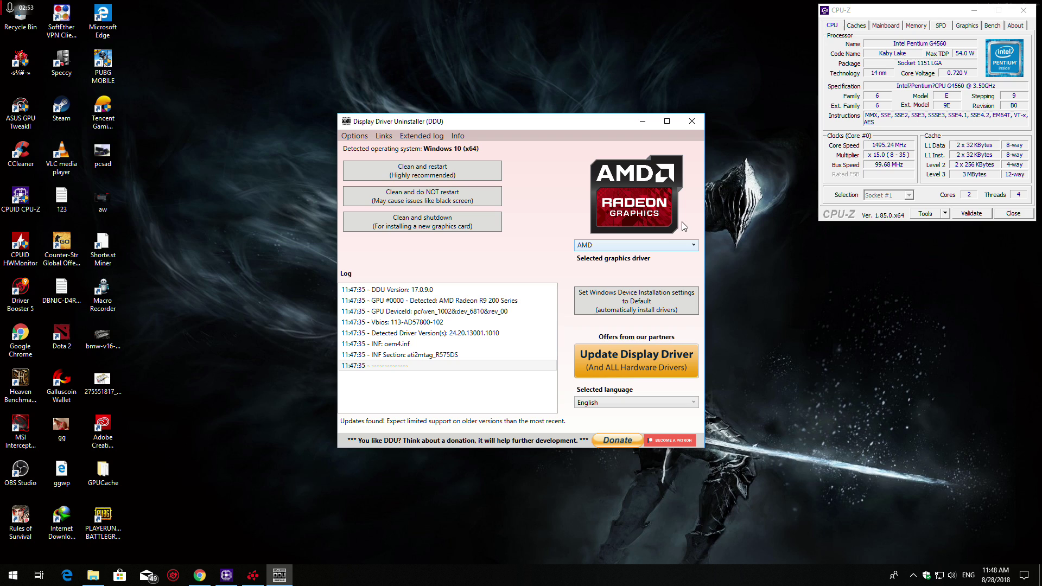
{"action": "left_click", "coordinate": [662, 247]}
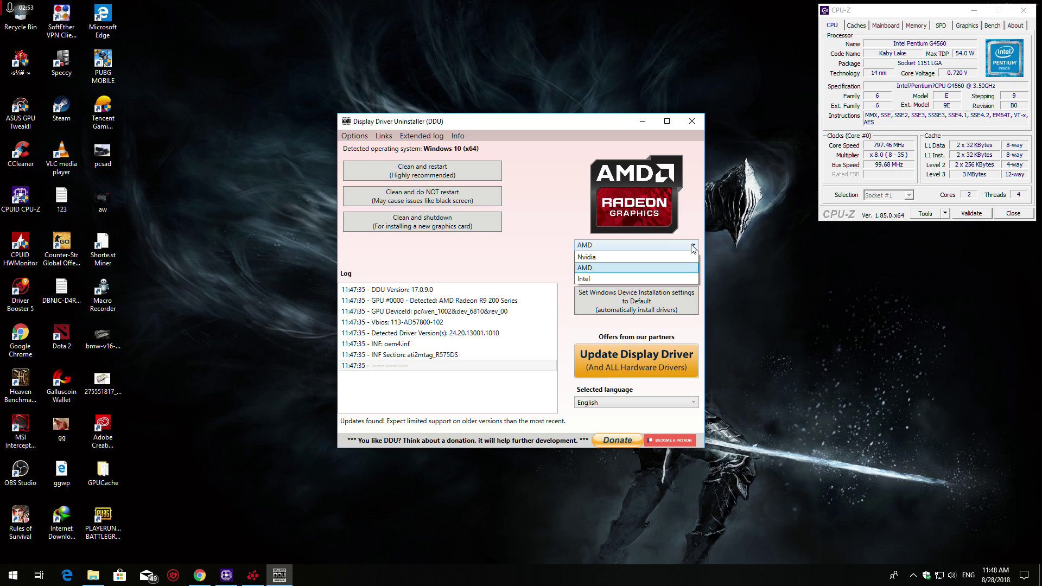
{"action": "left_click", "coordinate": [597, 280]}
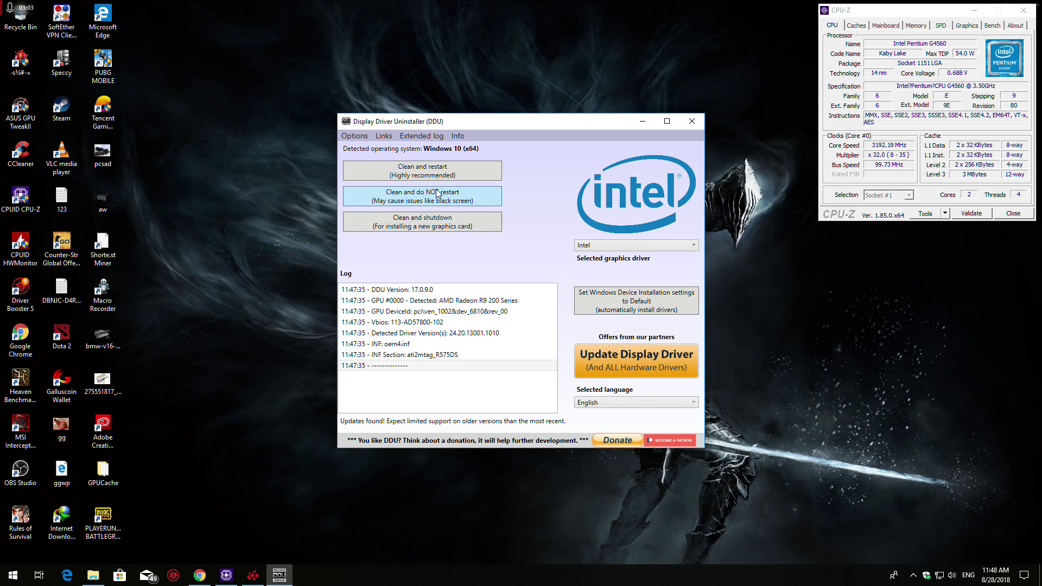
Set the selected graphics driver in Display Driver Uninstaller to AMD and review the other vendor choices
{"action": "left_click", "coordinate": [579, 246]}
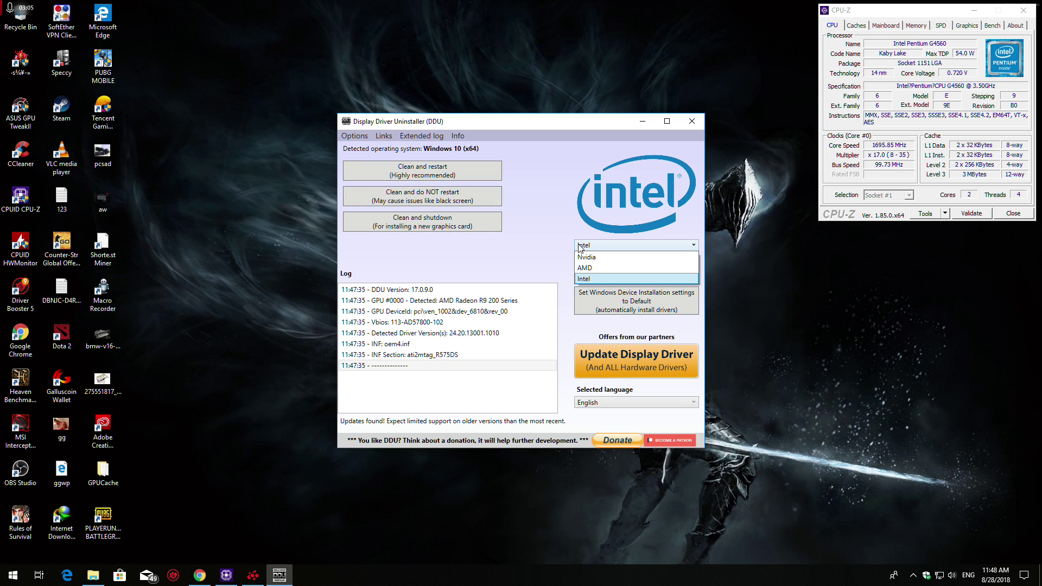
{"action": "left_click", "coordinate": [585, 268]}
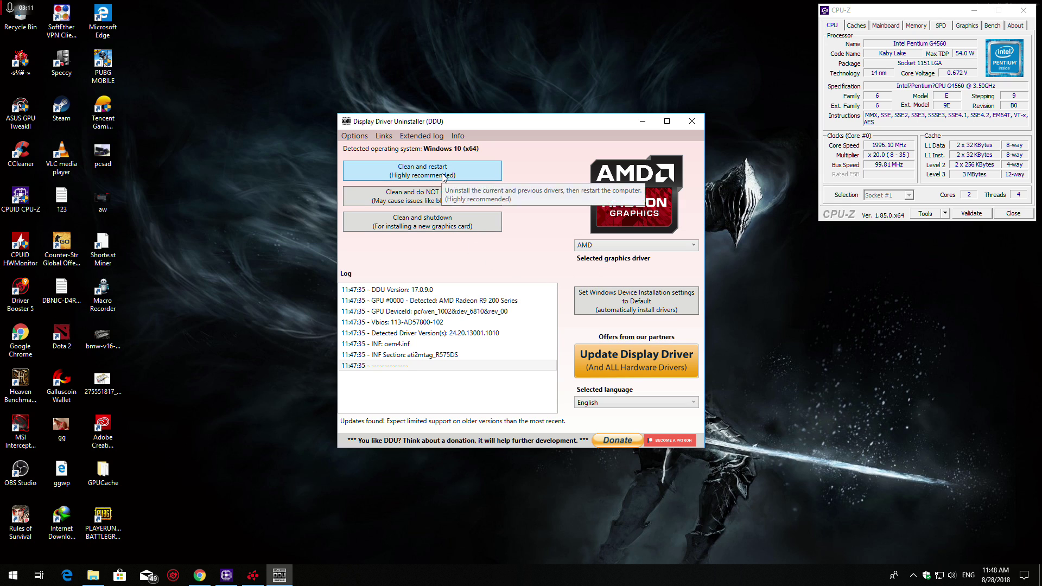
{"action": "left_click", "coordinate": [626, 245]}
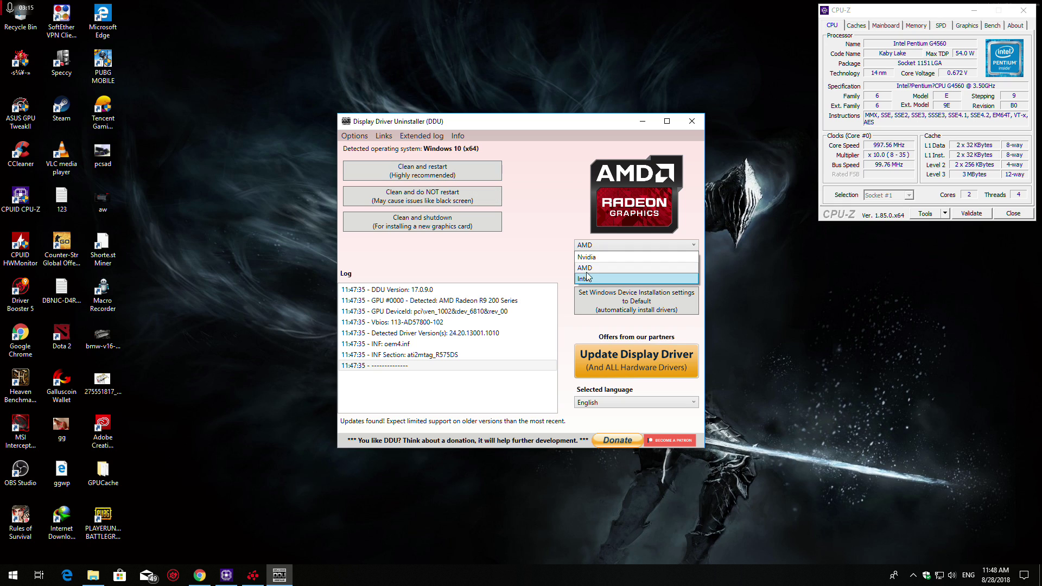
{"action": "left_click", "coordinate": [790, 284]}
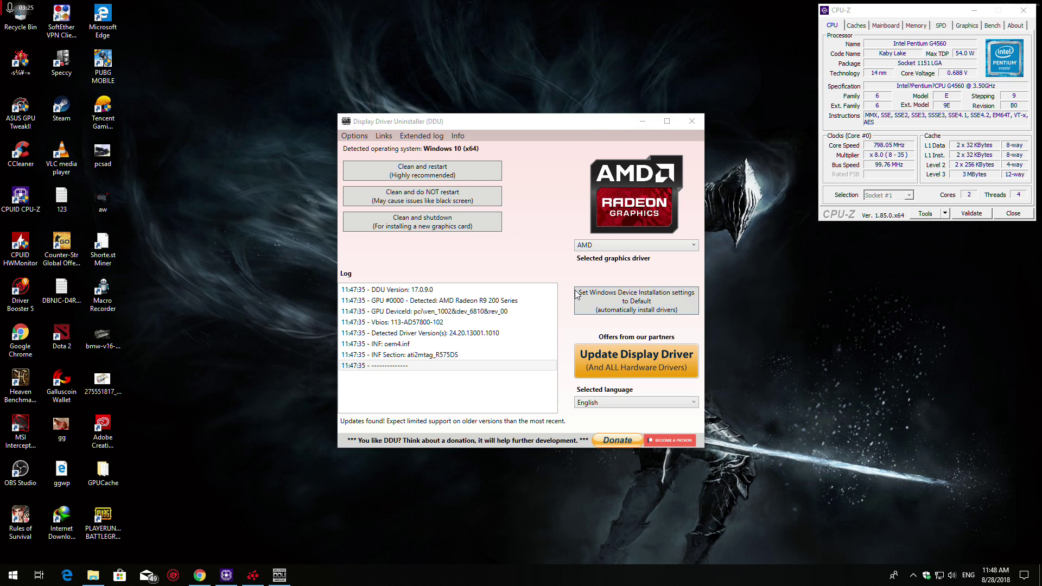
{"action": "left_click", "coordinate": [649, 246]}
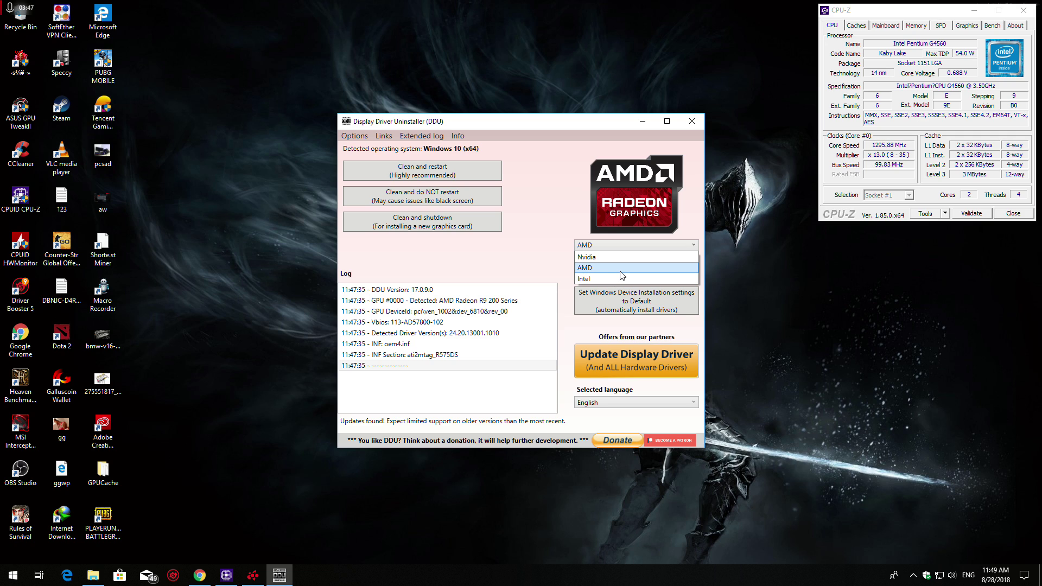
Switch to Chrome and search Google for "amd" in a new tab
{"action": "left_click", "coordinate": [200, 576]}
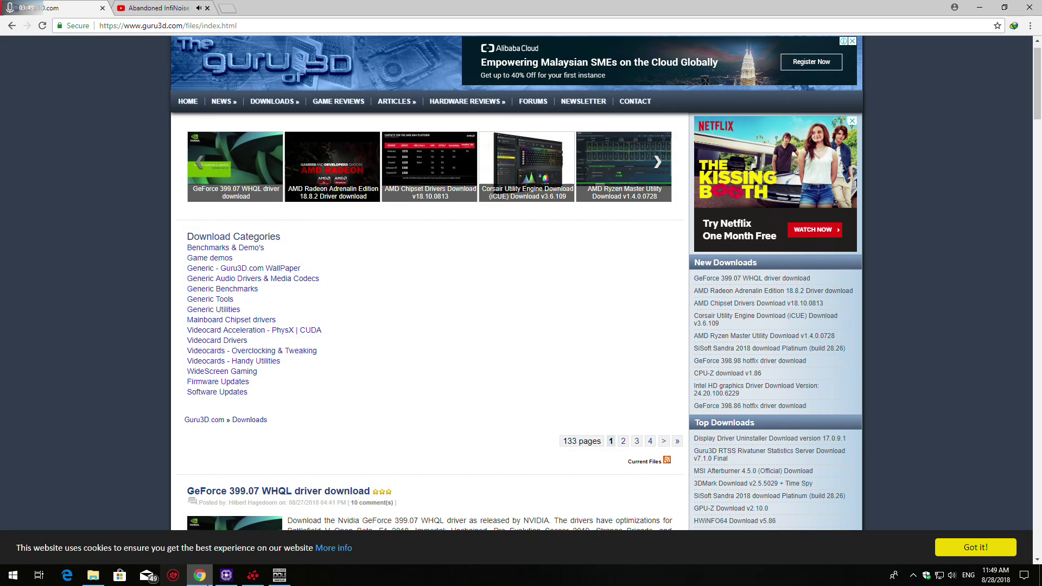
{"action": "left_click", "coordinate": [226, 8]}
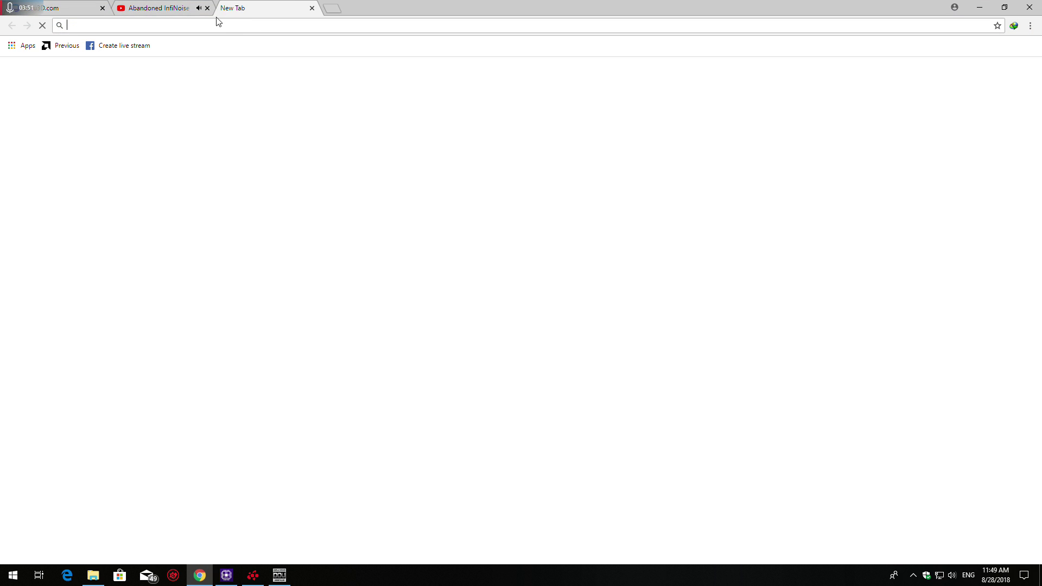
{"action": "type", "text": "amd"}
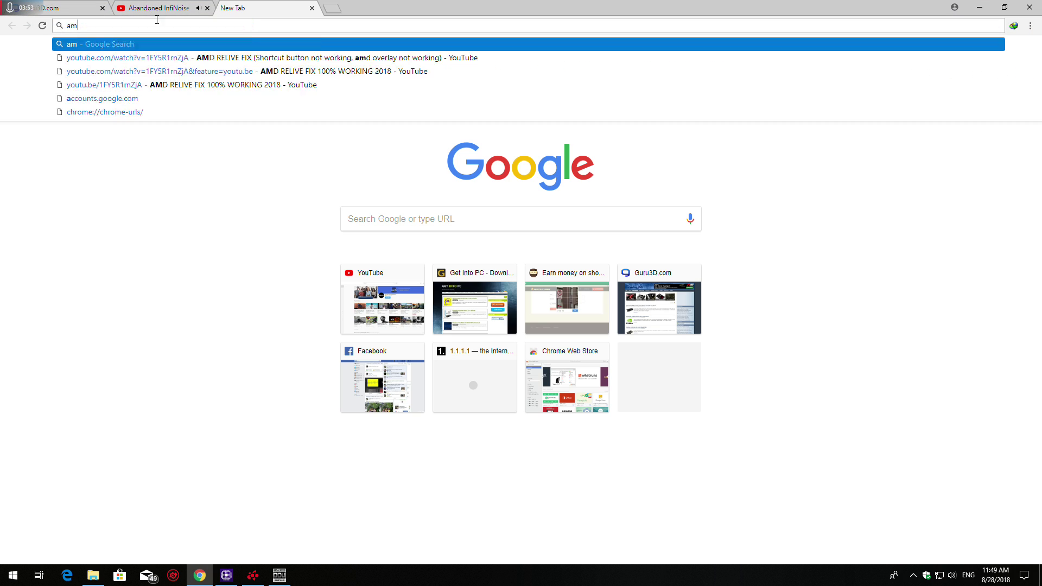
{"action": "key", "text": "Return"}
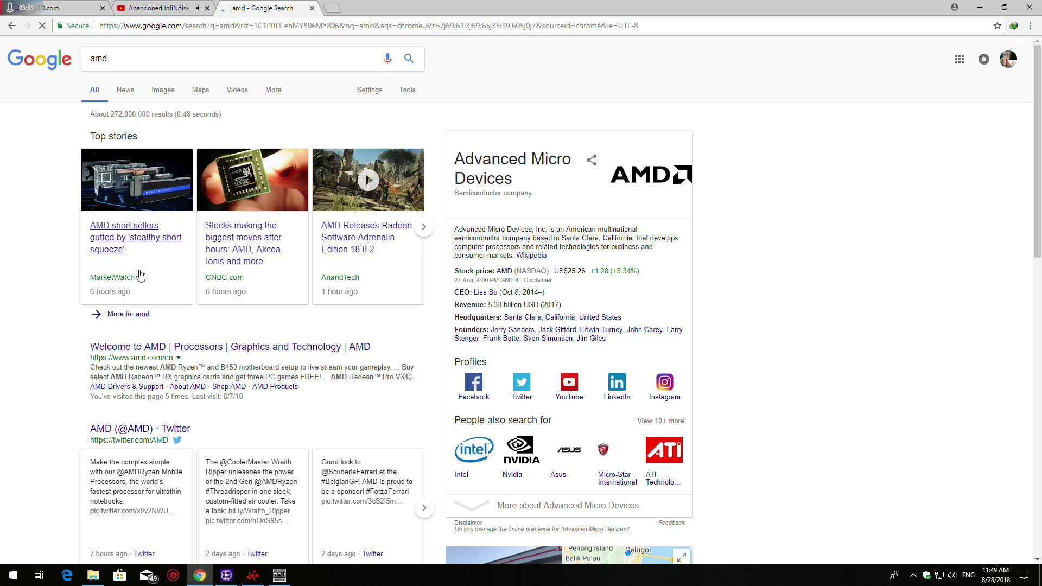
Open the official AMD website from the search results and go to its Drivers & Support page
{"action": "left_click", "coordinate": [138, 351]}
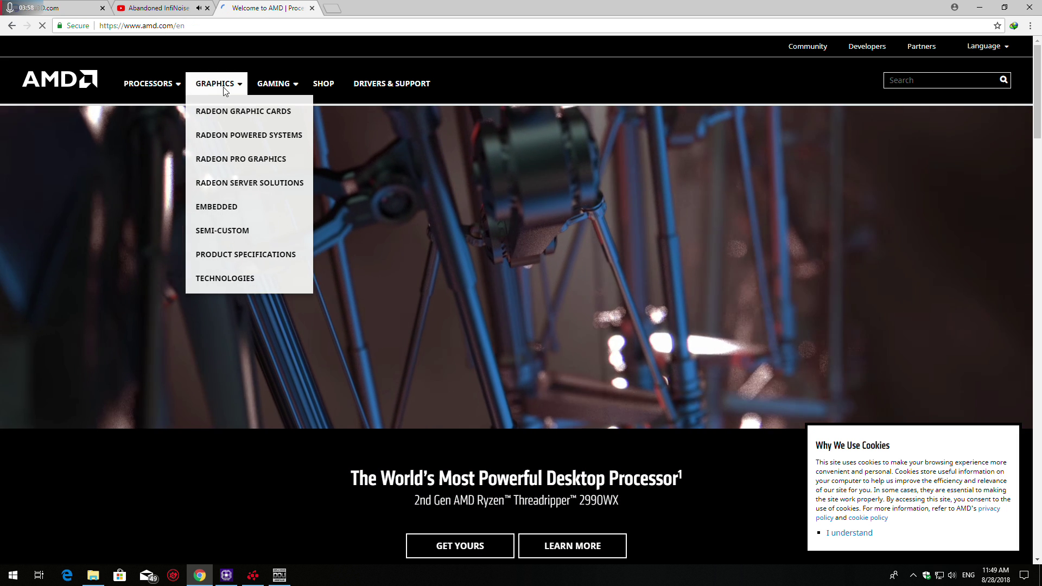
{"action": "mouse_move", "coordinate": [302, 84]}
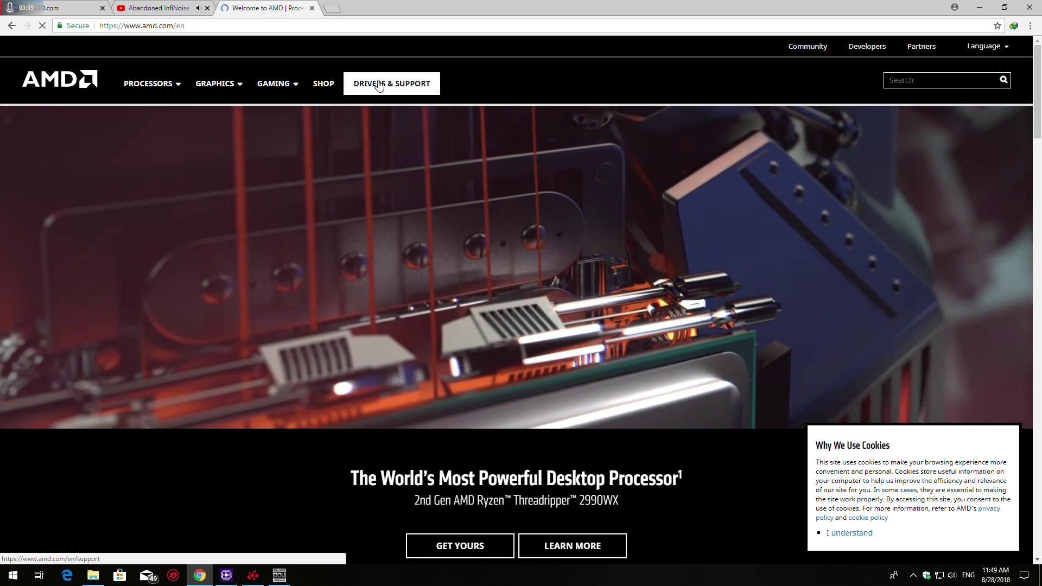
{"action": "left_click", "coordinate": [389, 87]}
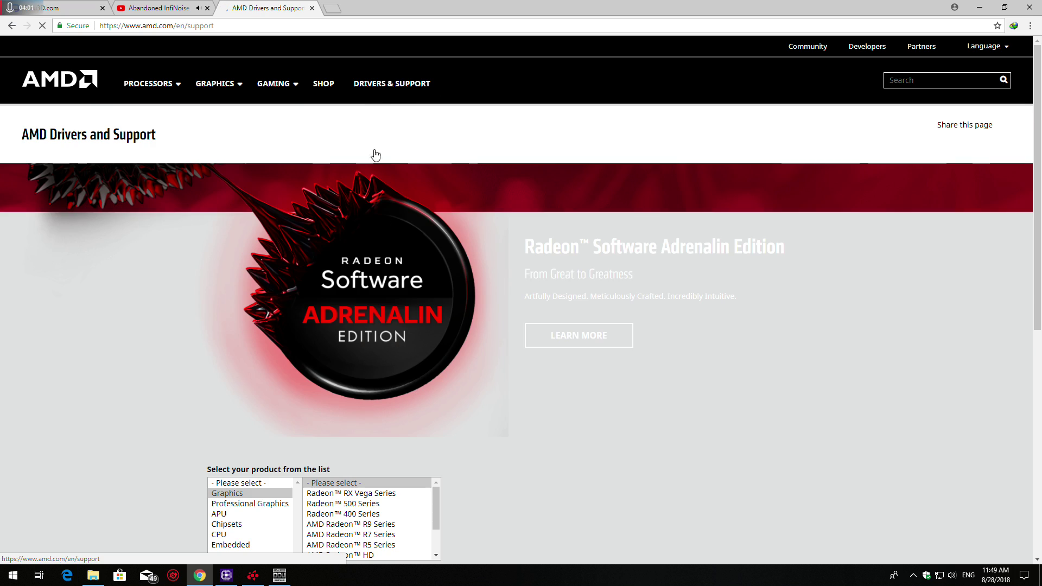
Select Graphics, AMD Radeon R9 Series, AMD Radeon R9 200 Series and AMD Radeon R9 270X as the product
{"action": "scroll", "coordinate": [572, 327], "scroll_direction": "down", "scroll_amount": 5}
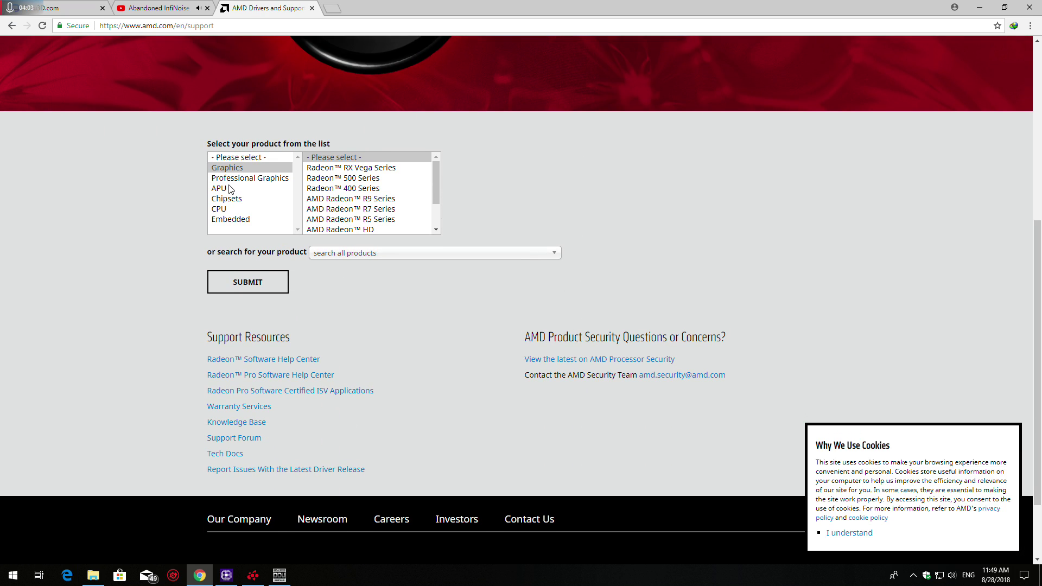
{"action": "left_click", "coordinate": [240, 168]}
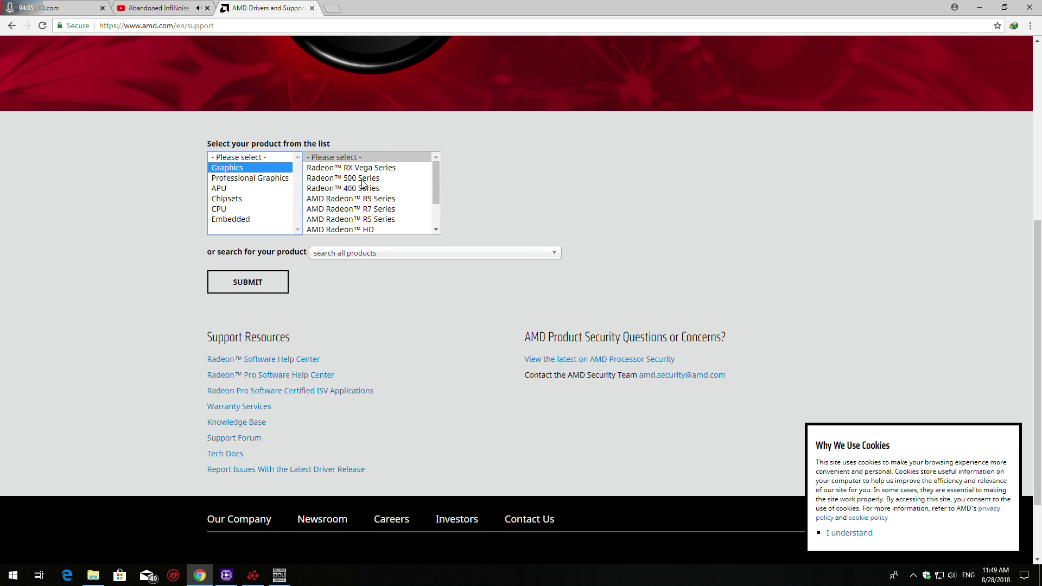
{"action": "mouse_move", "coordinate": [434, 187]}
{"action": "left_mouse_down"}
{"action": "mouse_move", "coordinate": [434, 214]}
{"action": "mouse_move", "coordinate": [436, 187]}
{"action": "left_mouse_up"}
{"action": "left_click", "coordinate": [351, 198]}
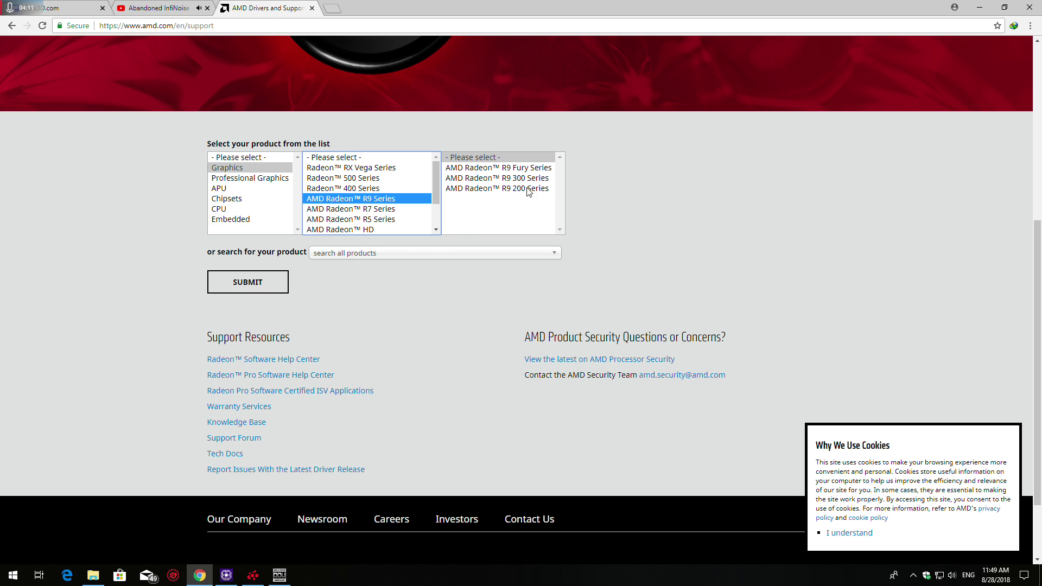
{"action": "left_click", "coordinate": [525, 190]}
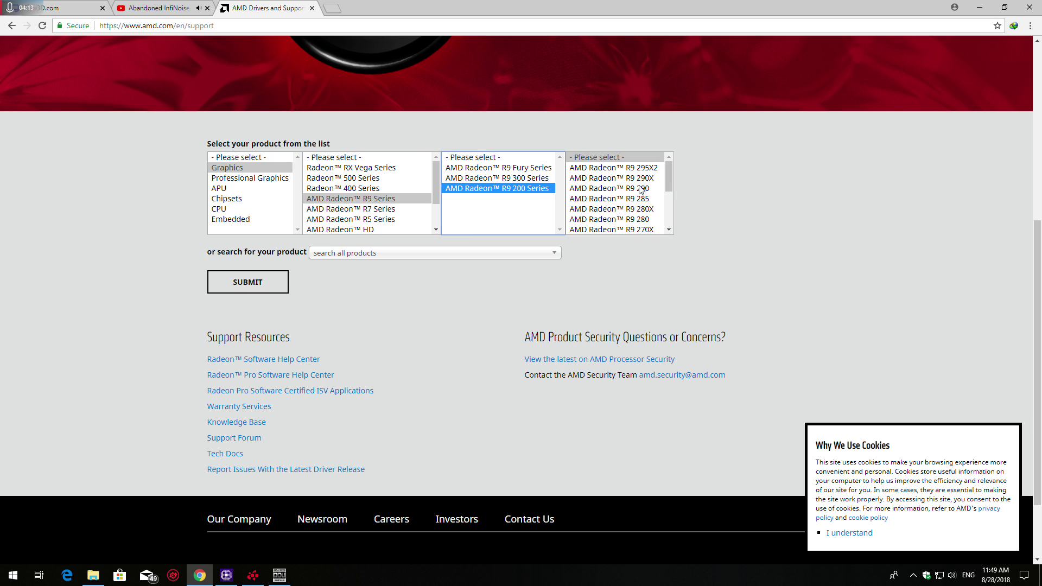
{"action": "left_click", "coordinate": [638, 230]}
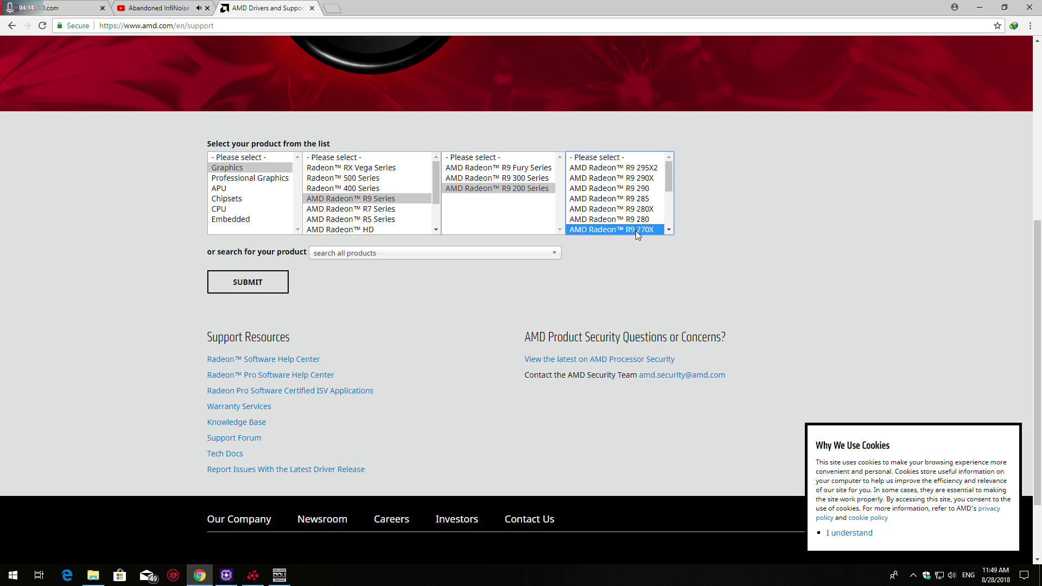
Dismiss the product search list and submit the selection to open the AMD Radeon R9 270X drivers page
{"action": "left_click", "coordinate": [381, 253]}
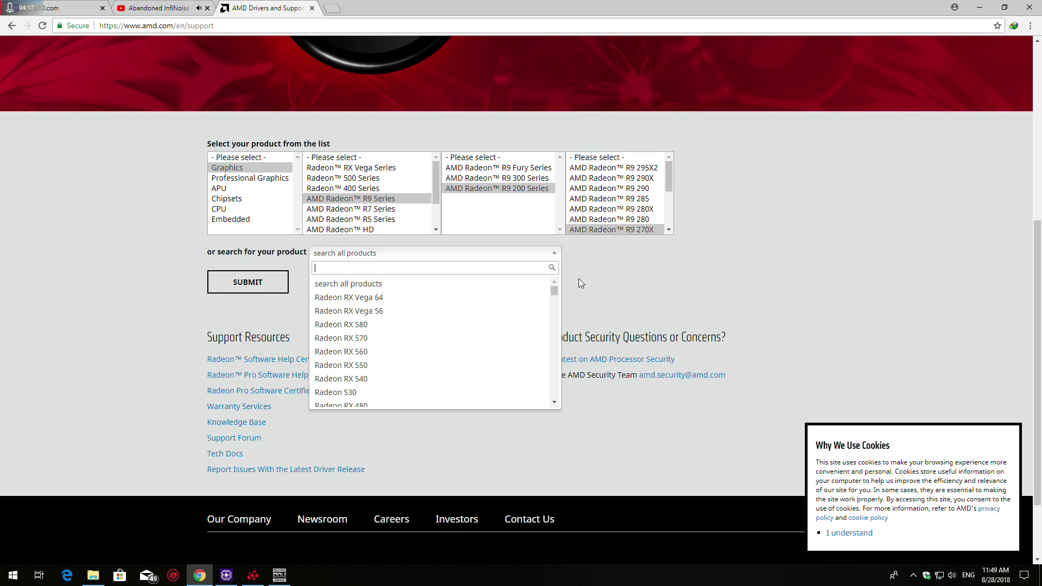
{"action": "left_click", "coordinate": [617, 280]}
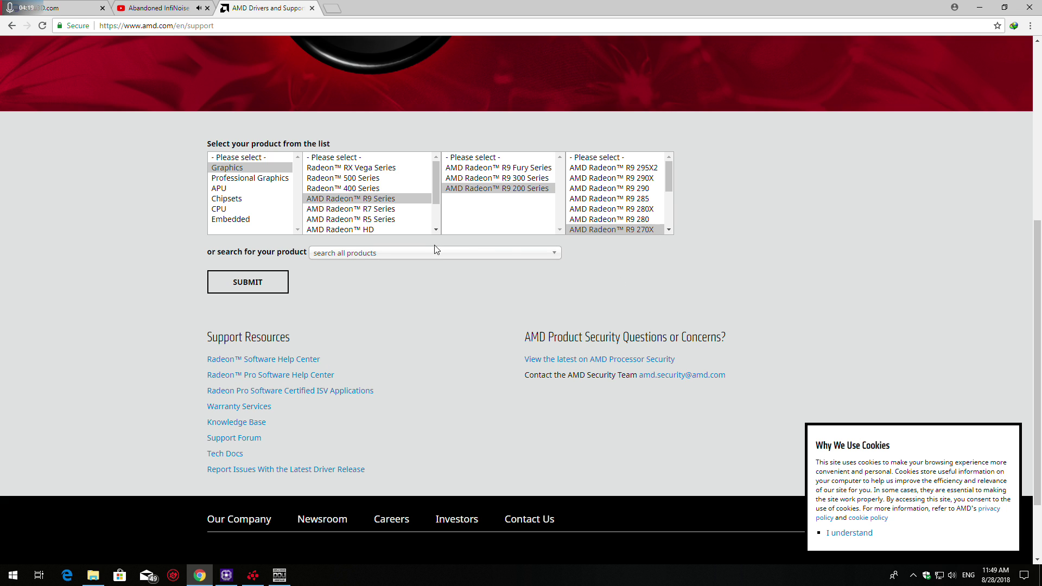
{"action": "scroll", "coordinate": [744, 223], "scroll_direction": "down", "scroll_amount": 2}
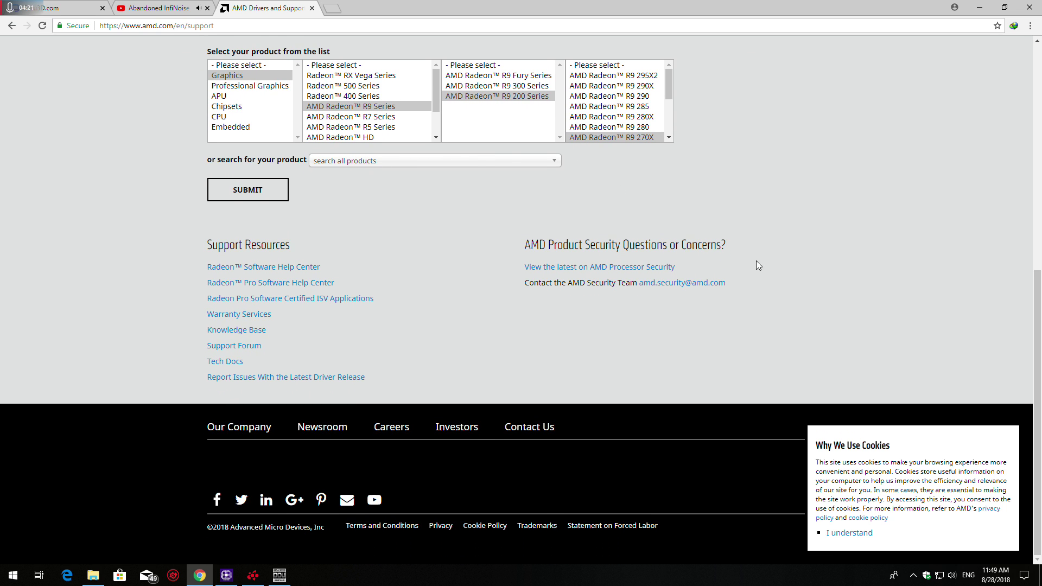
{"action": "scroll", "coordinate": [722, 277], "scroll_direction": "up", "scroll_amount": 7}
{"action": "scroll", "coordinate": [684, 303], "scroll_direction": "down", "scroll_amount": 2}
{"action": "scroll", "coordinate": [643, 301], "scroll_direction": "down", "scroll_amount": 2}
{"action": "left_click", "coordinate": [644, 300]}
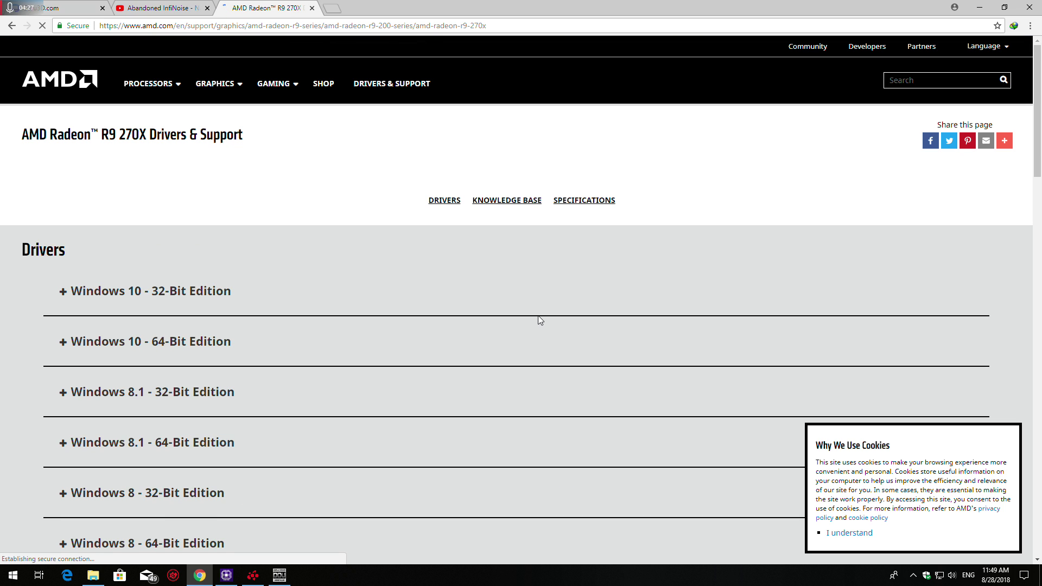
Look through the Windows editions offered in the AMD Radeon R9 270X driver list
{"action": "scroll", "coordinate": [328, 314], "scroll_direction": "down", "scroll_amount": 2}
{"action": "scroll", "coordinate": [282, 272], "scroll_direction": "down", "scroll_amount": 2}
{"action": "scroll", "coordinate": [249, 247], "scroll_direction": "up", "scroll_amount": 4}
{"action": "scroll", "coordinate": [151, 266], "scroll_direction": "down", "scroll_amount": 10}
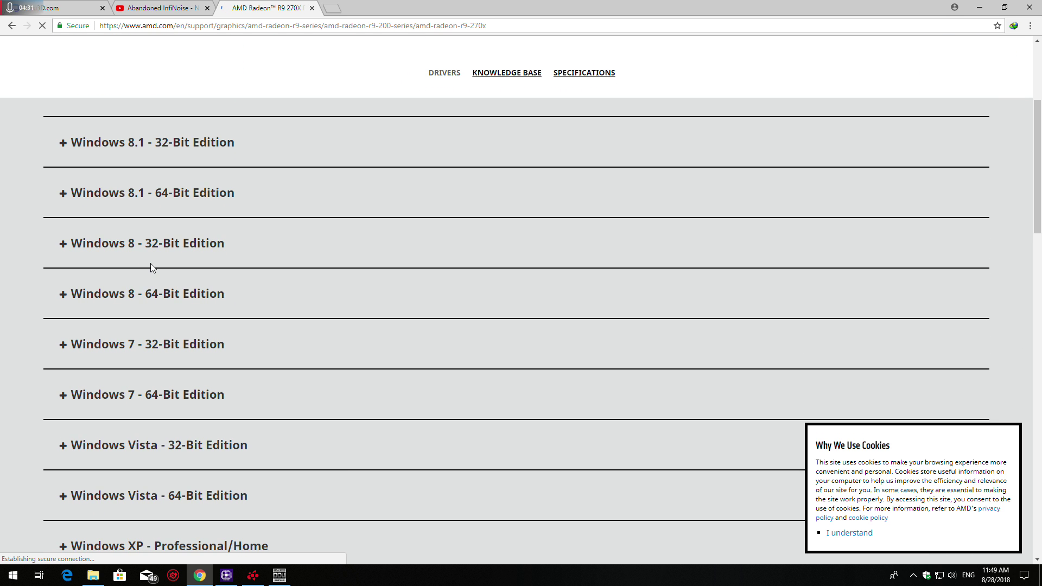
{"action": "scroll", "coordinate": [152, 264], "scroll_direction": "up", "scroll_amount": 9}
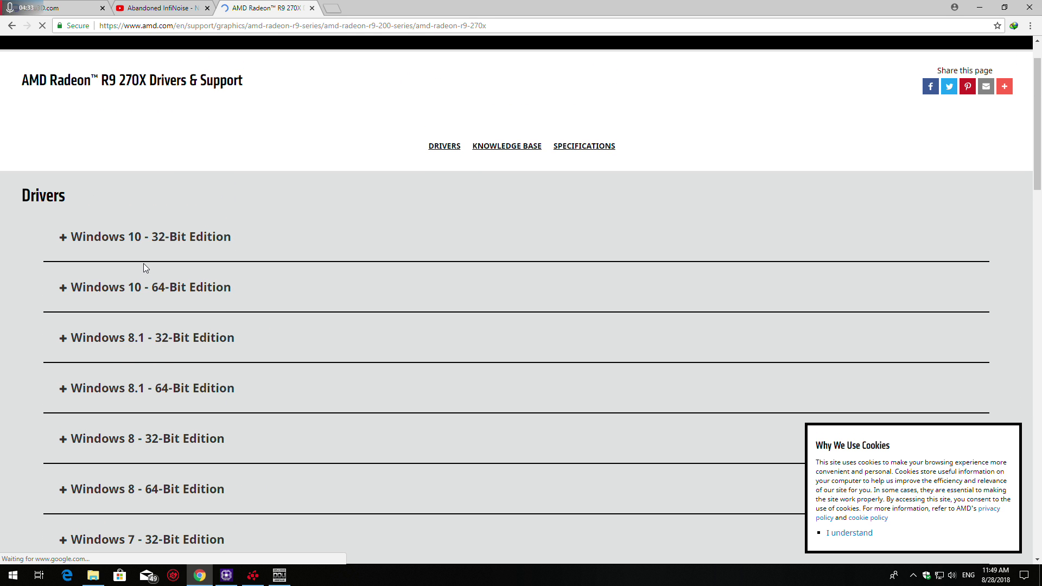